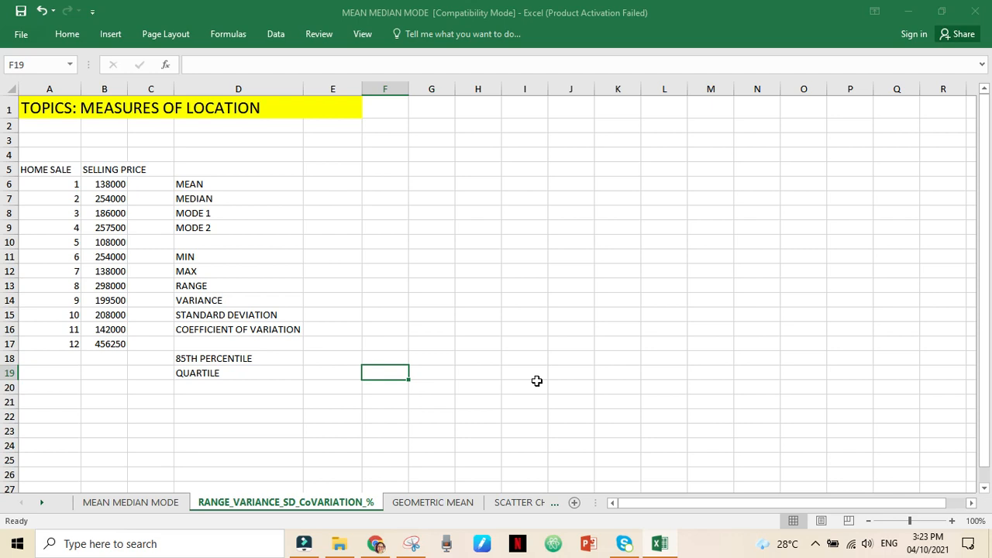
- Calculate the mean of the selling prices in B6:B17 with the AVERAGE function in cell F6
left_click(391, 189)
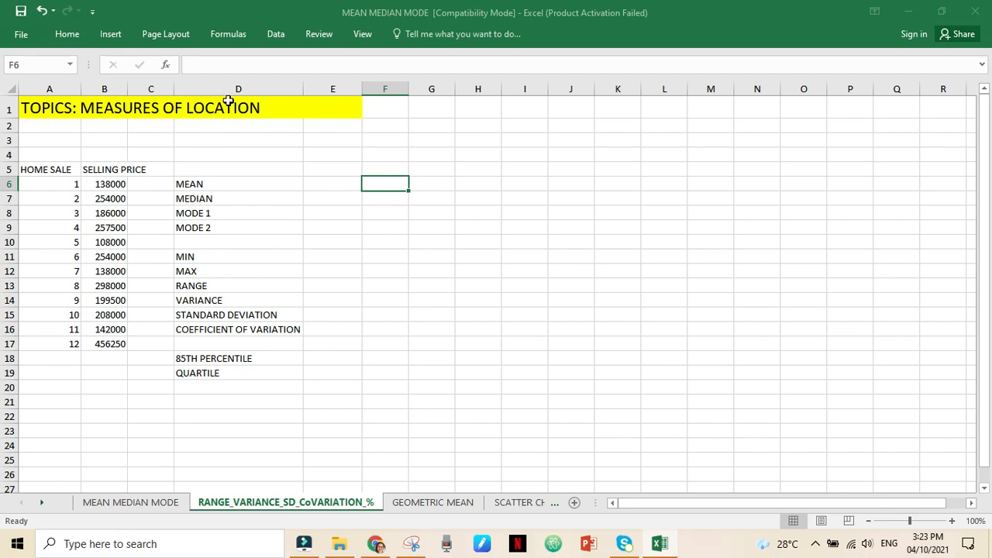
left_click(172, 65)
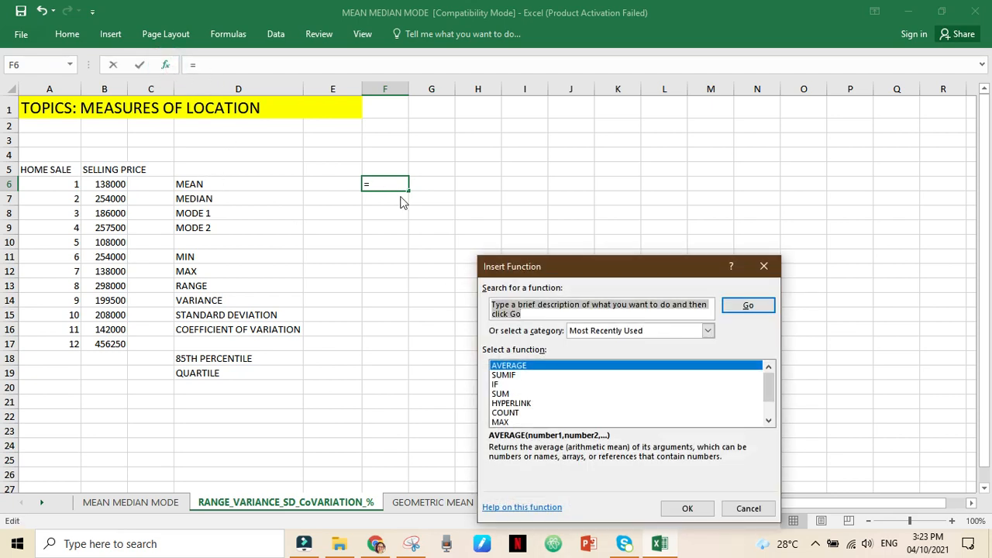
type("AV")
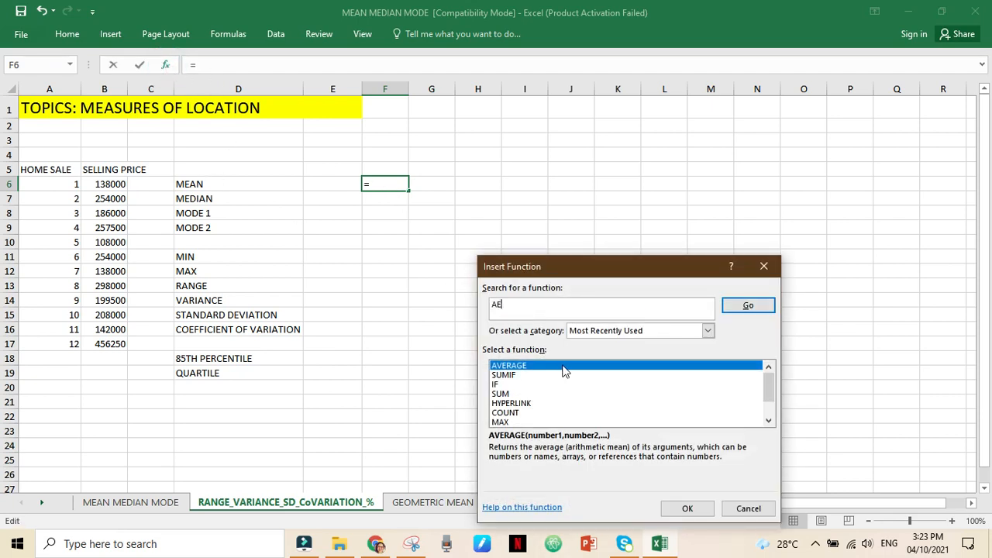
type("ERAGE")
key("Tab")
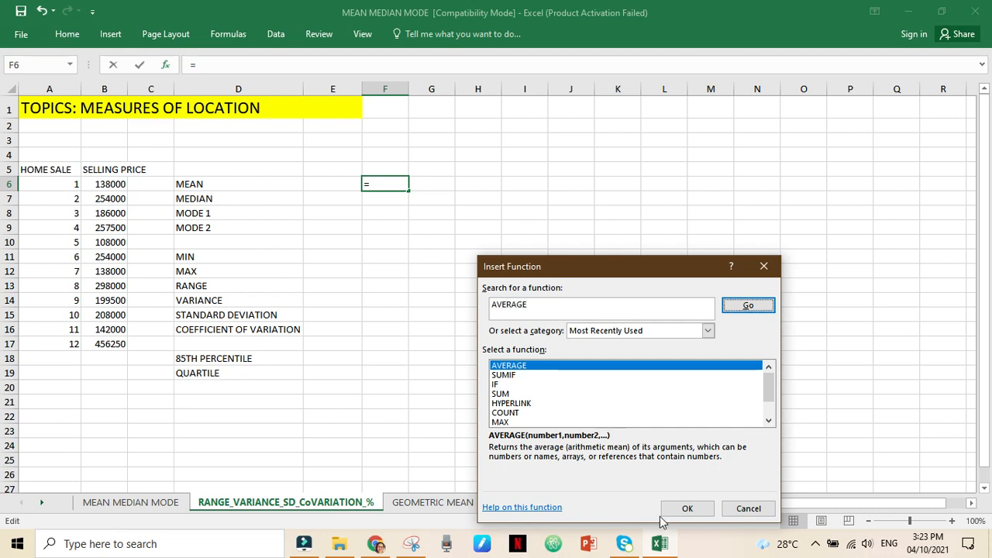
key("Return")
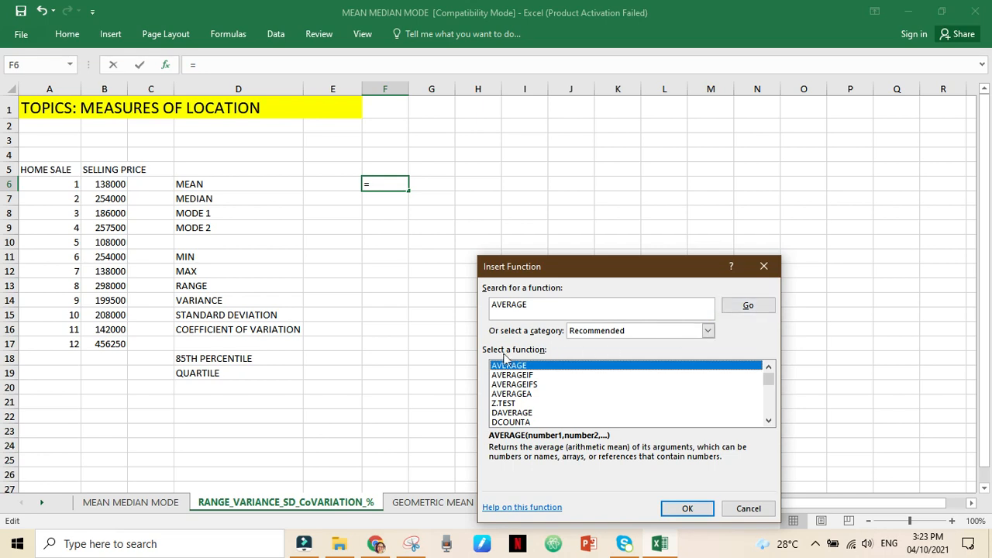
left_click(669, 514)
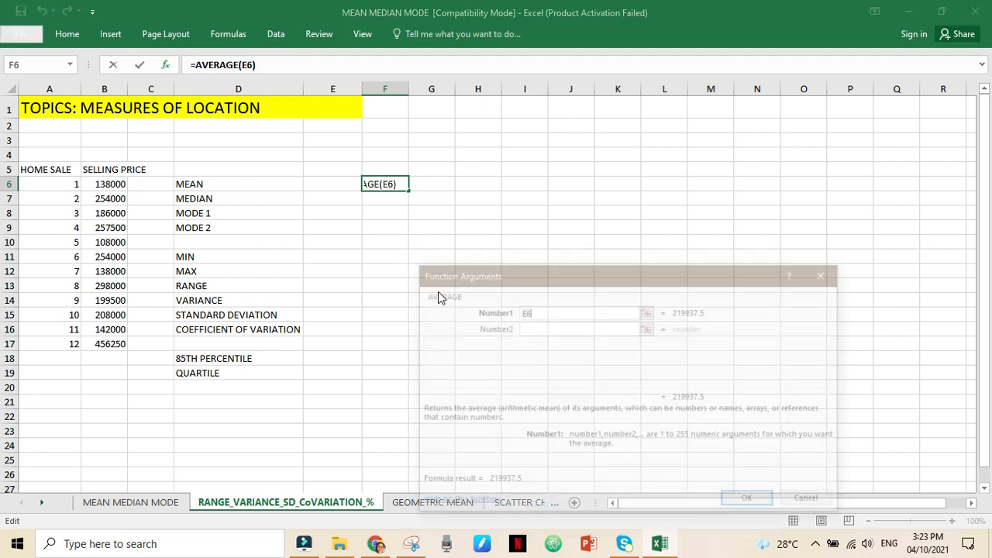
left_click(101, 184)
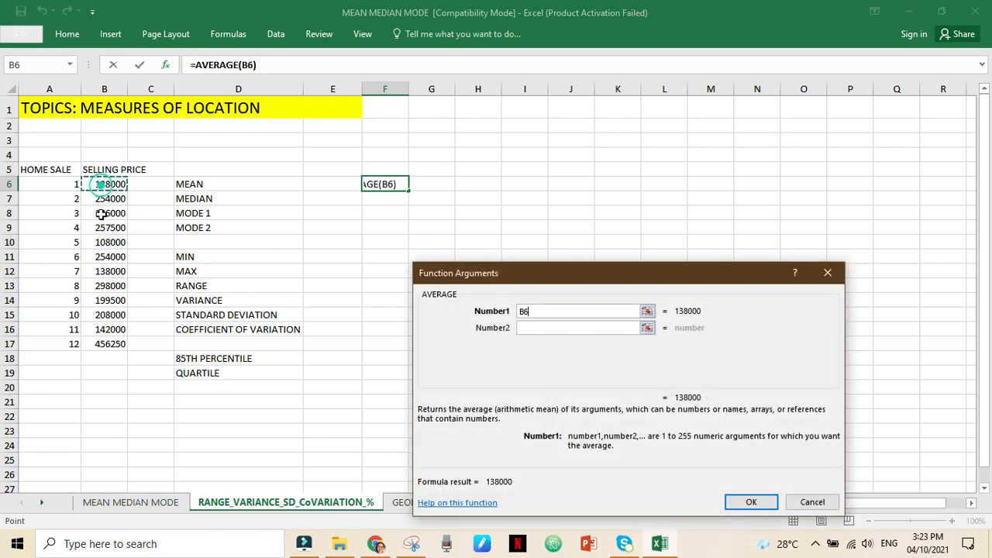
left_click(107, 344, "shift")
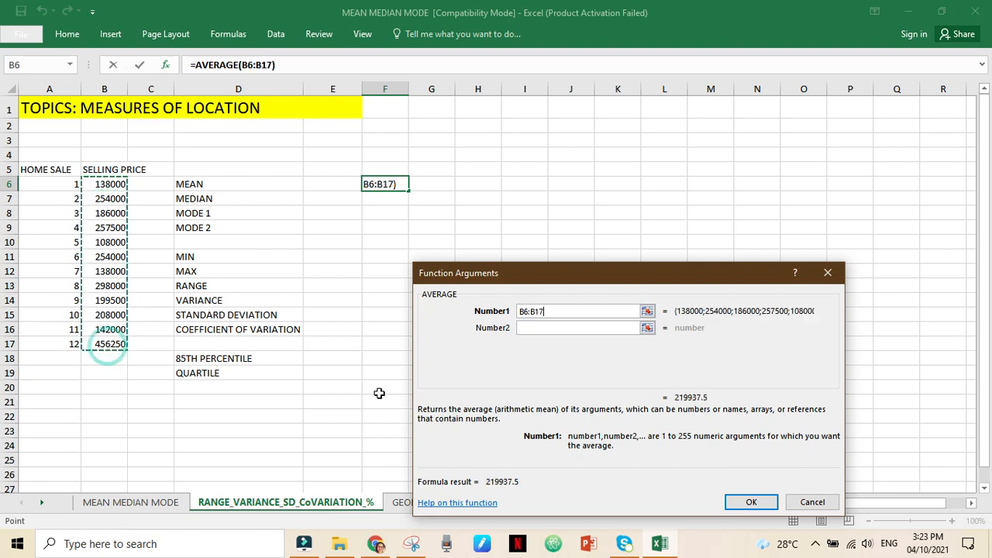
left_click(751, 501)
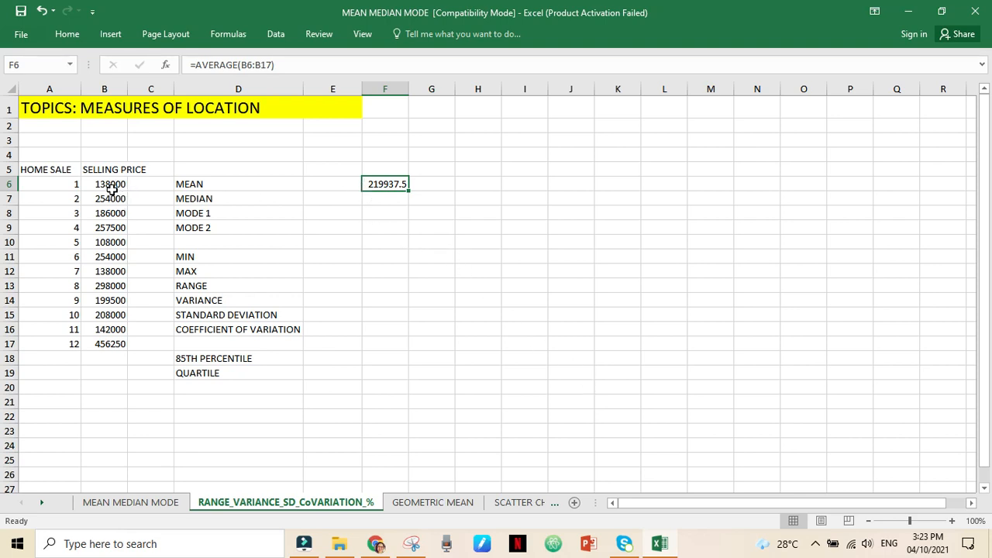
- Calculate the median of the selling prices in B6:B17 with the MEDIAN function in cell F7
left_click(390, 200)
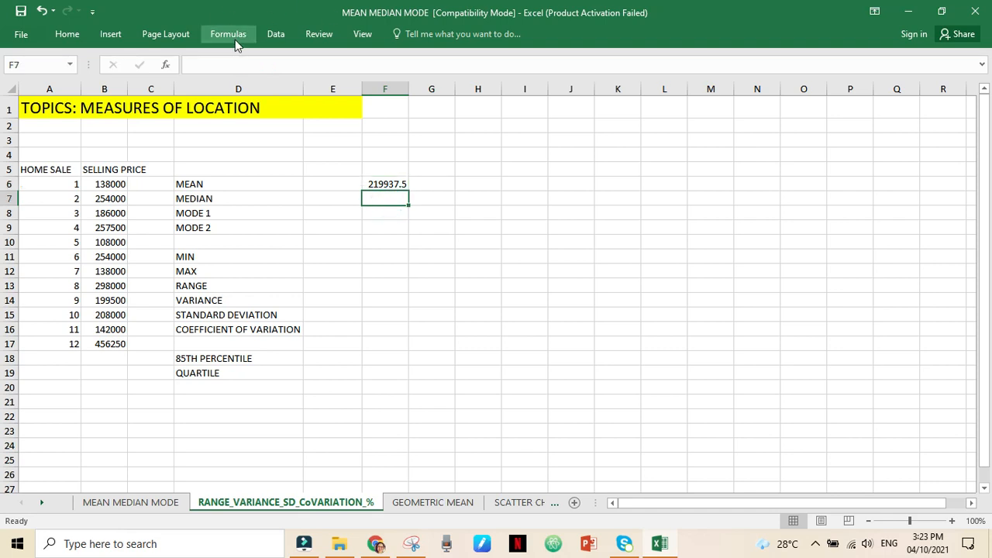
left_click(165, 66)
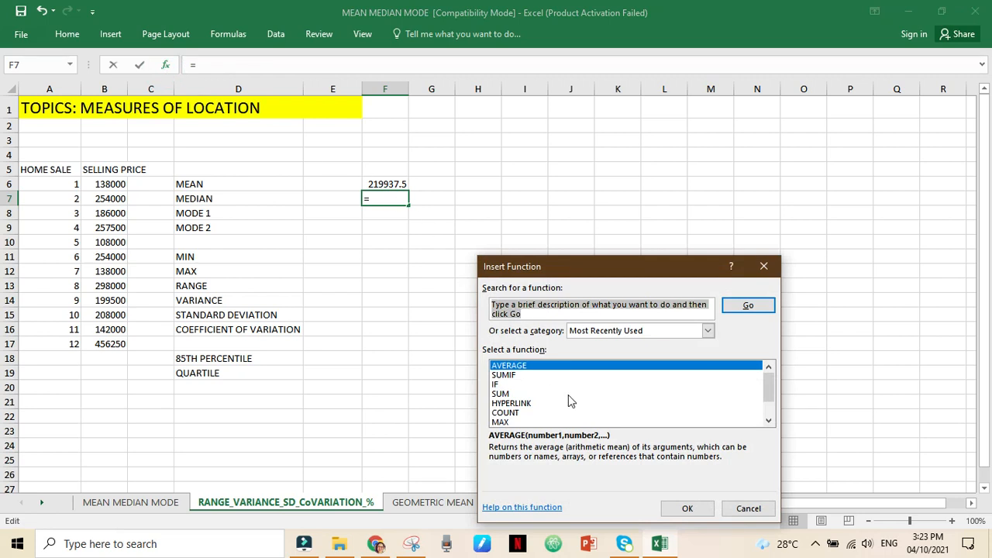
type("MEDIAN")
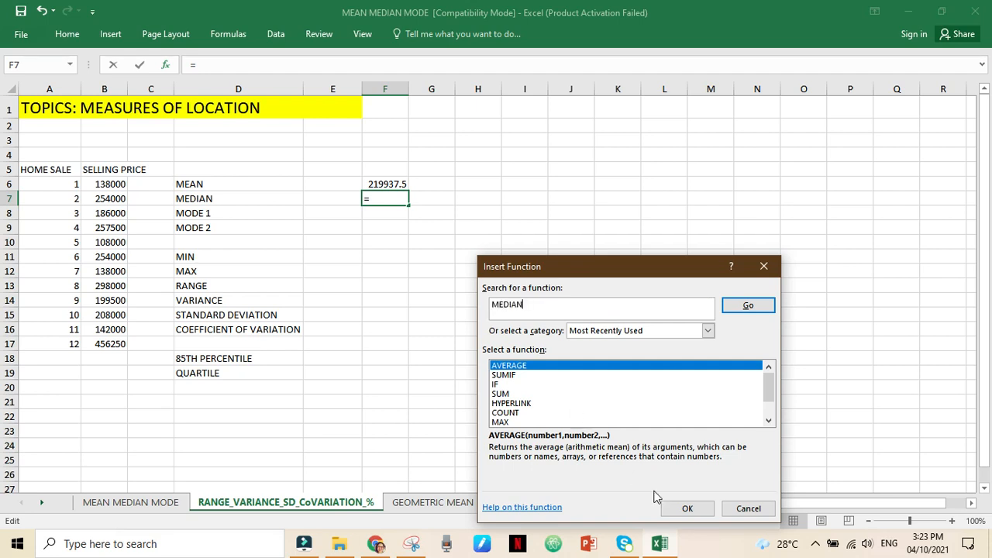
key("Return")
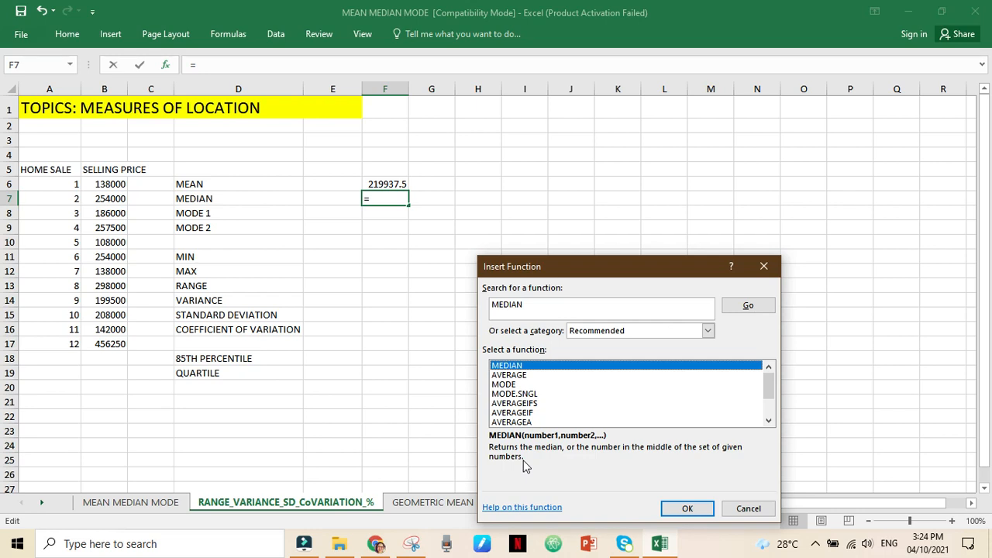
left_click(705, 509)
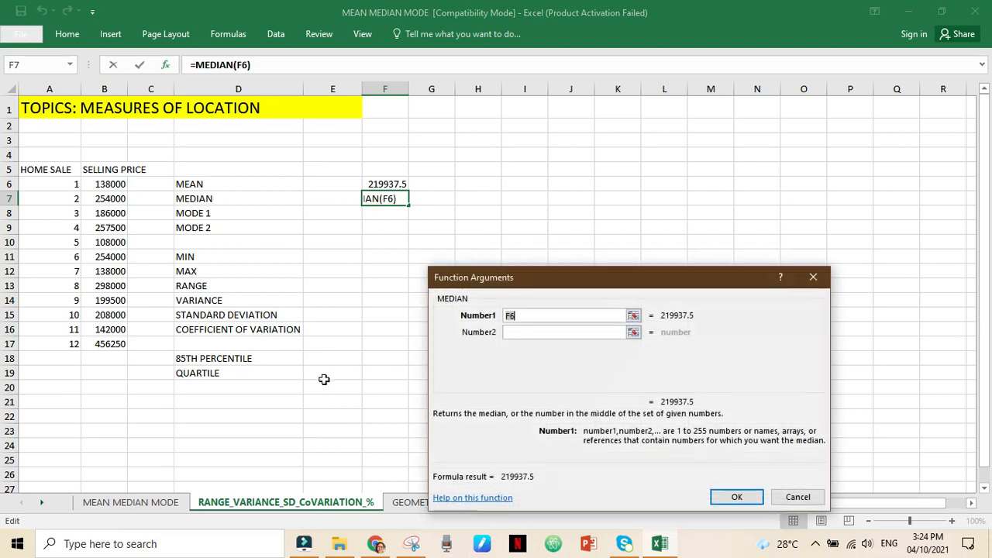
left_click_drag(115, 181, 112, 347)
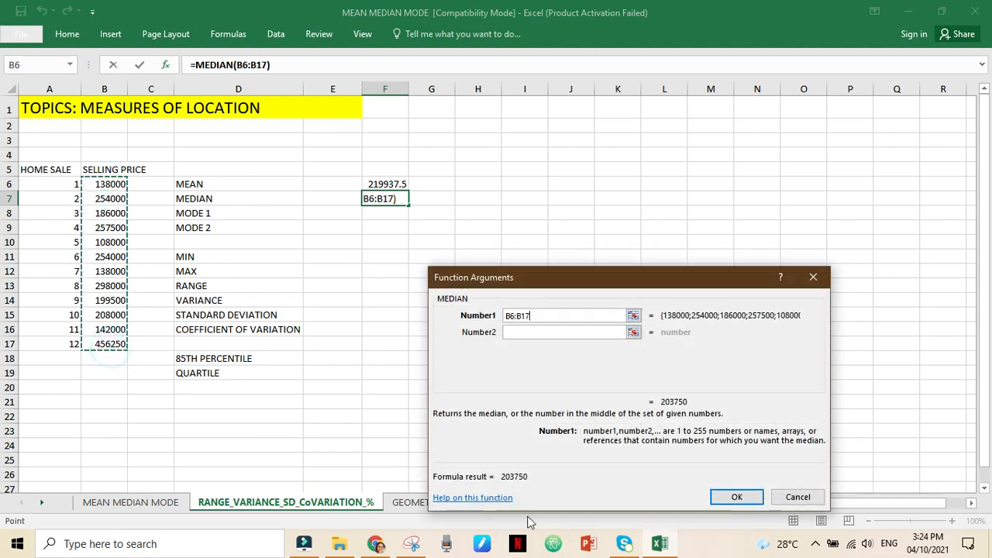
left_click(735, 497)
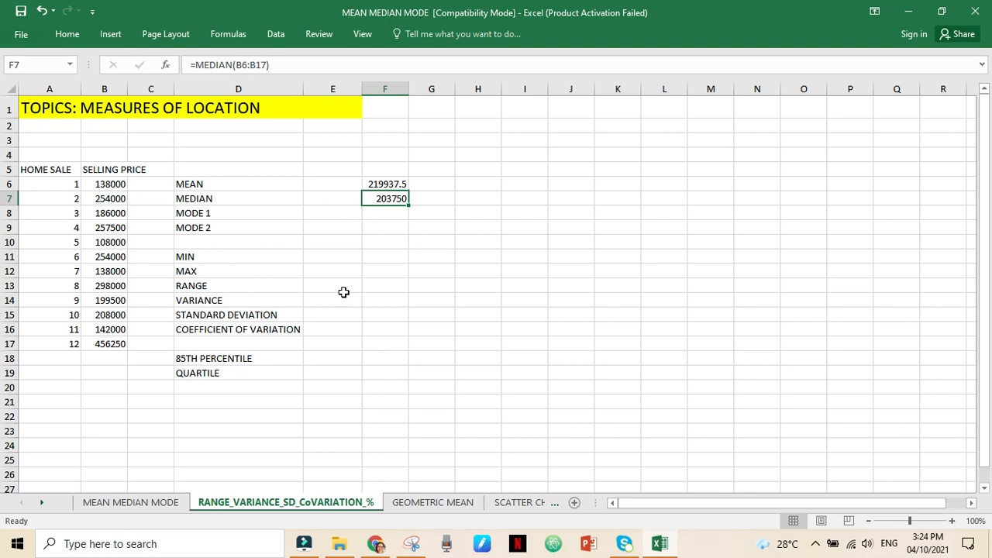
left_click(388, 217)
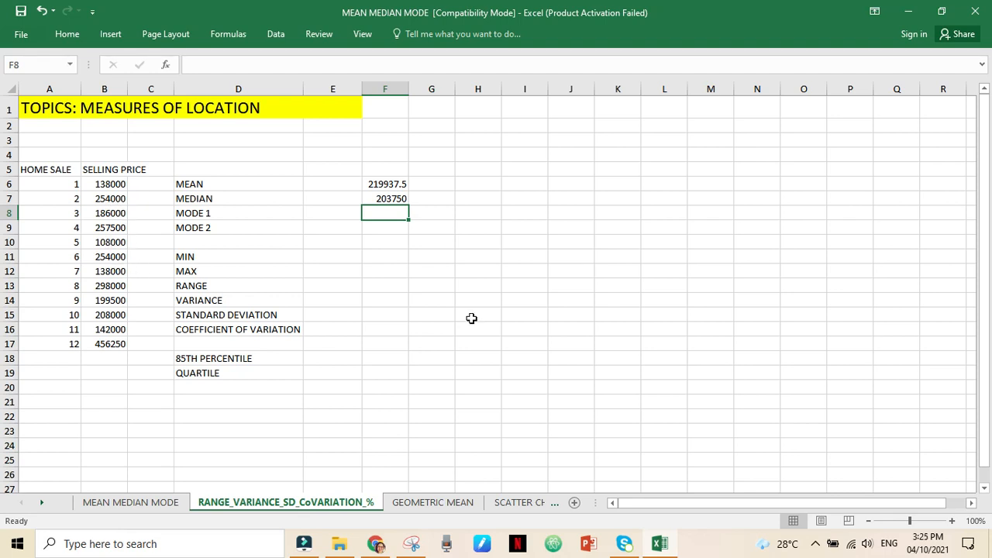
left_click(165, 64)
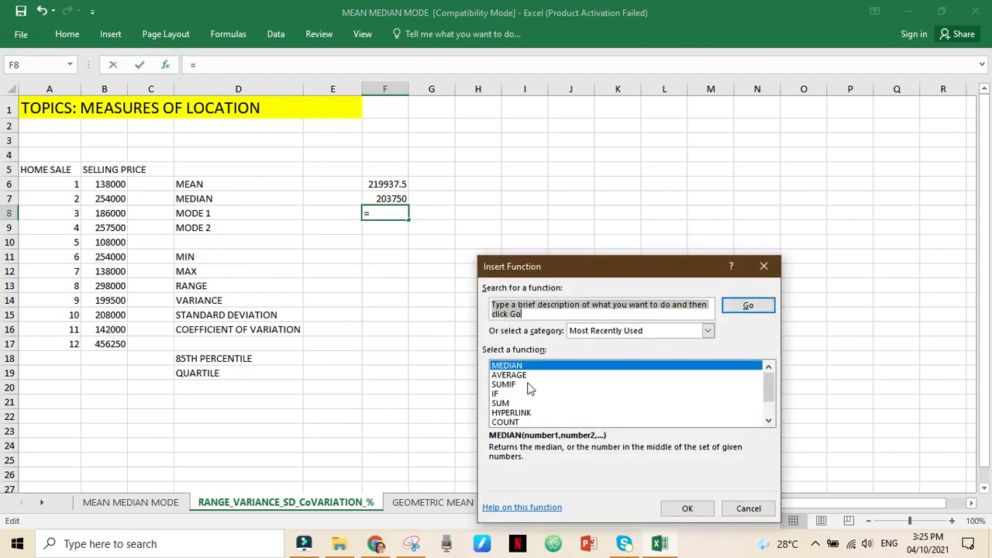
type("MODE")
key("Return")
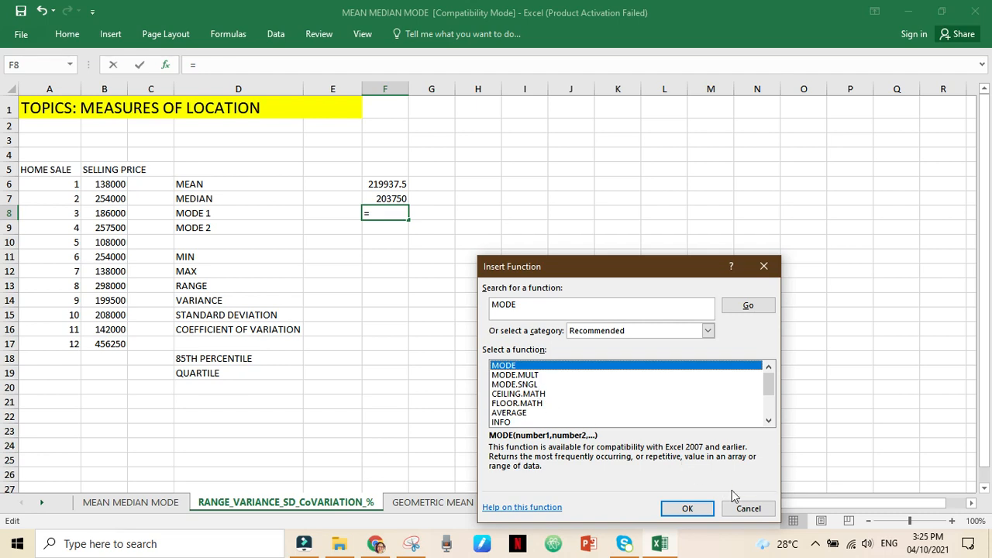
left_click(747, 508)
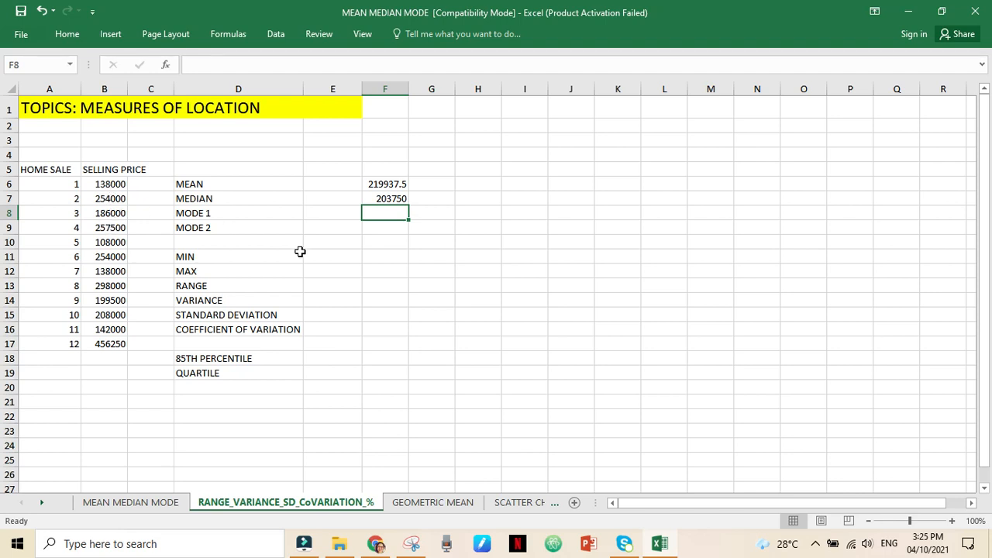
- Try to fill F8:F9 with the MODE.MULT function over B6:B17, and clear the entry from both cells
left_click(388, 226, "shift")
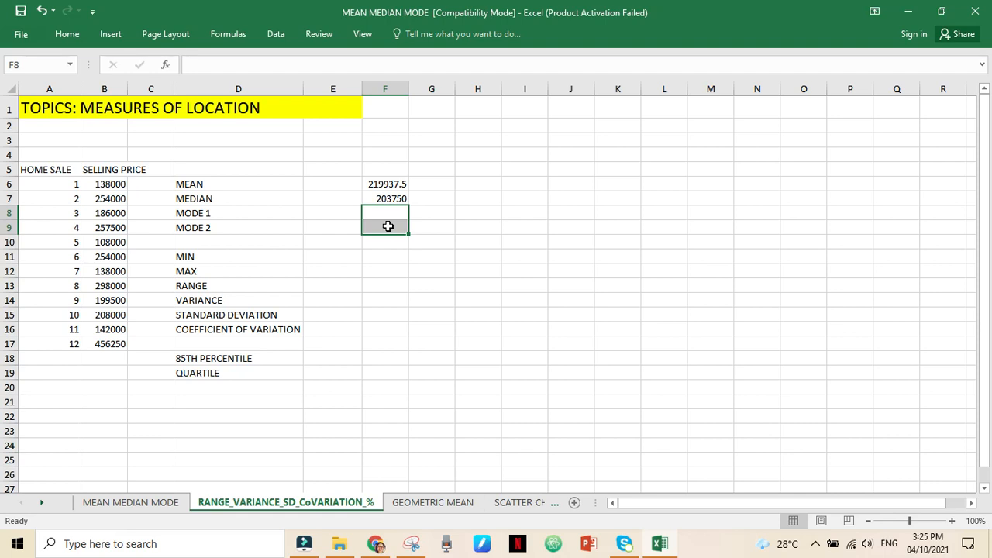
left_click(165, 64)
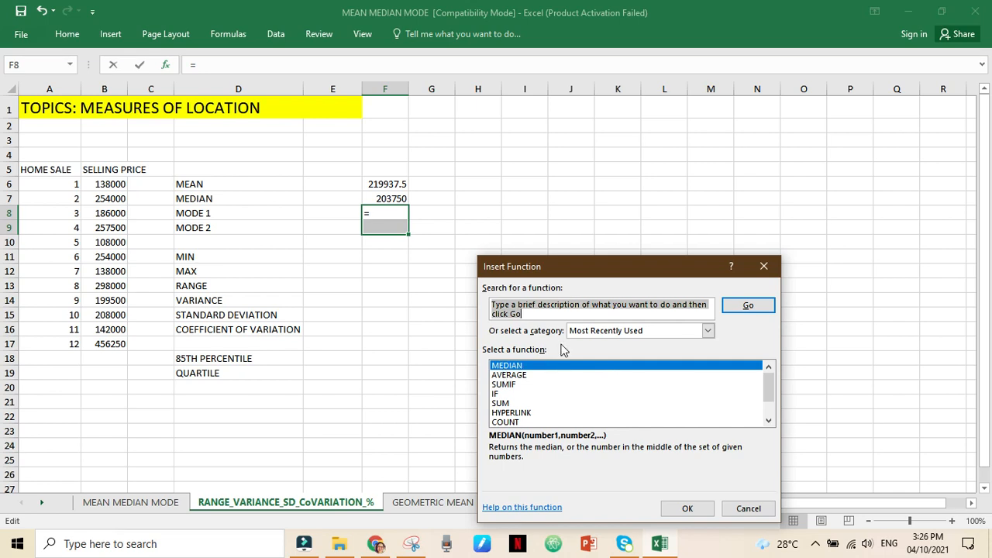
type("MODE")
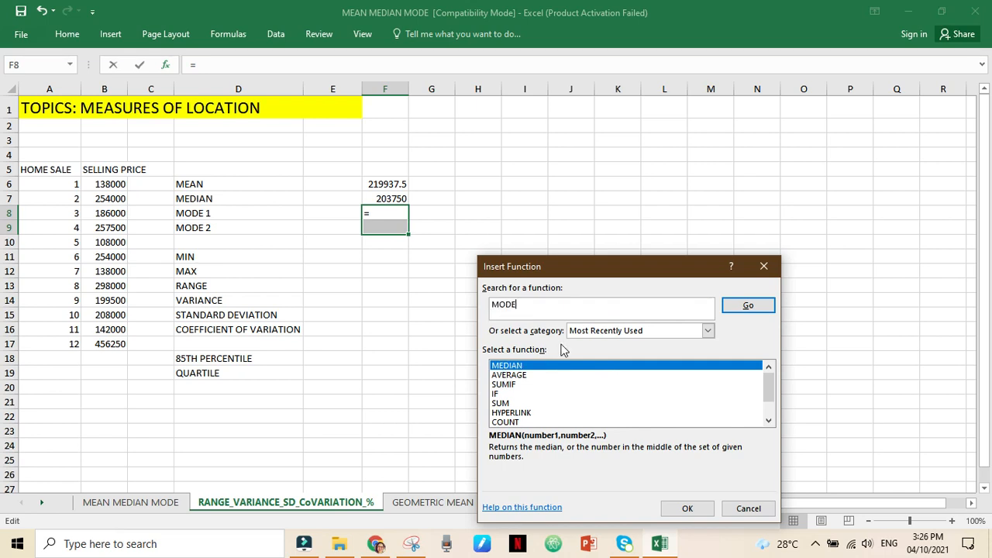
key("Return")
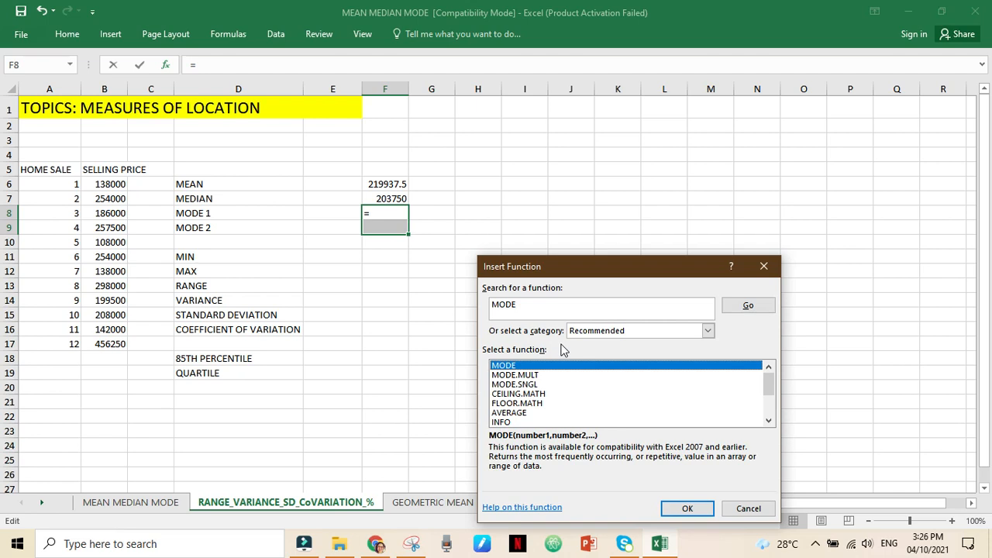
left_click(512, 375)
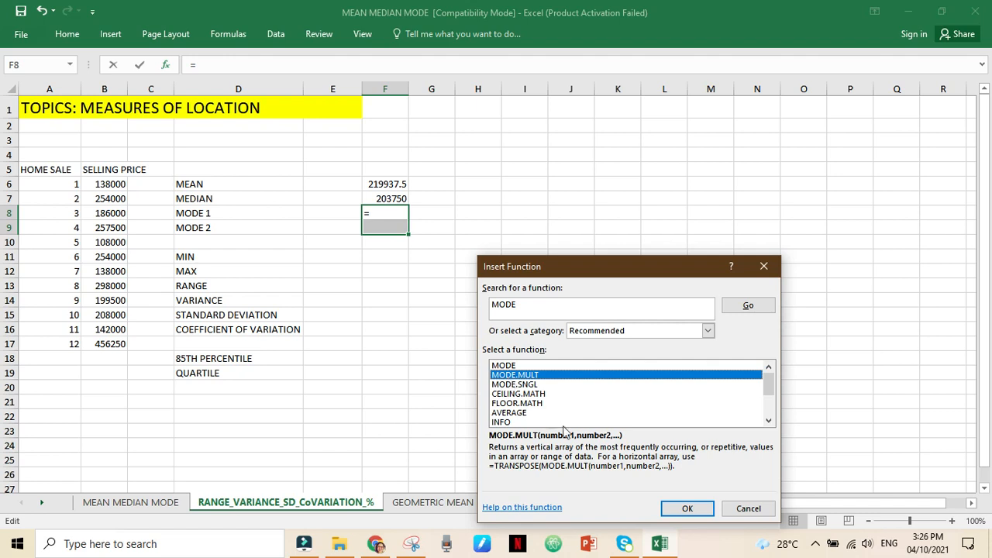
left_click(691, 510)
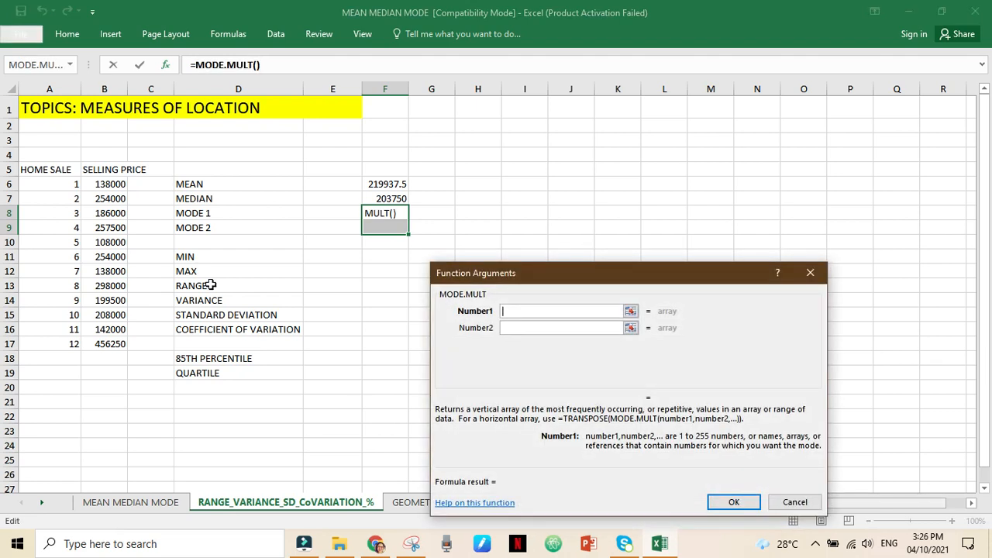
left_click(109, 184)
left_click(101, 345, "shift")
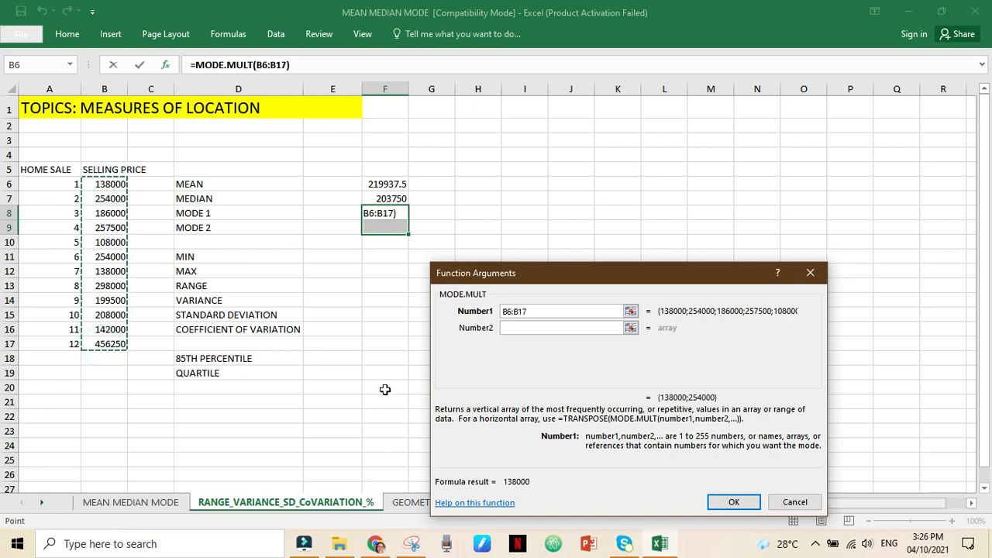
left_click(734, 503)
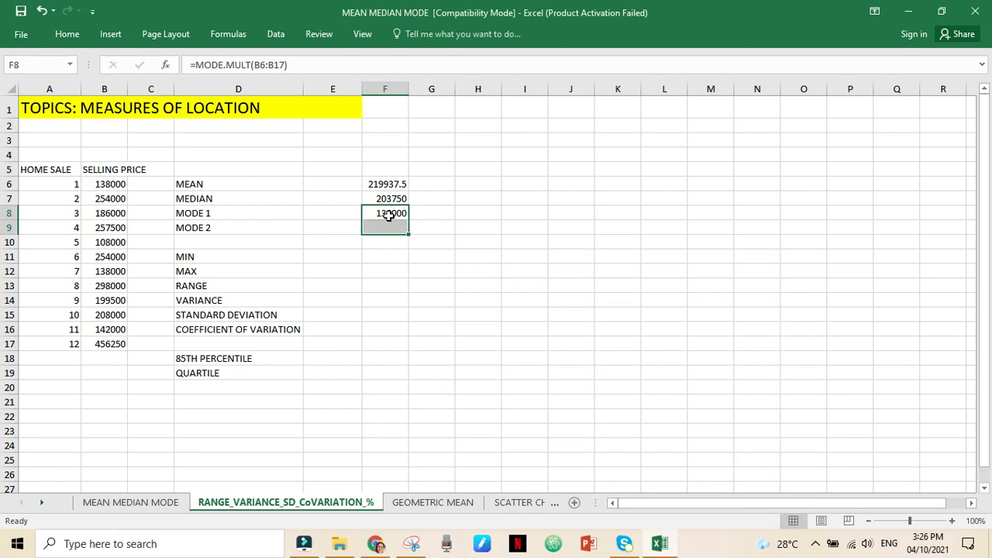
key("Delete")
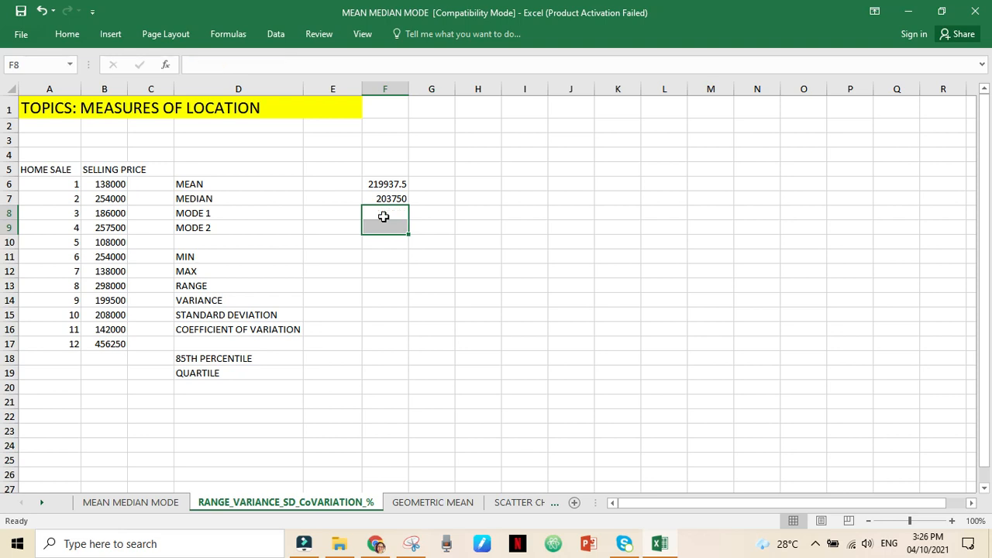
- Try MODE.MULT over B6:B17 again as an ordinary formula with F8:F9 selected, and delete the entry
left_click(412, 279)
left_click(386, 213)
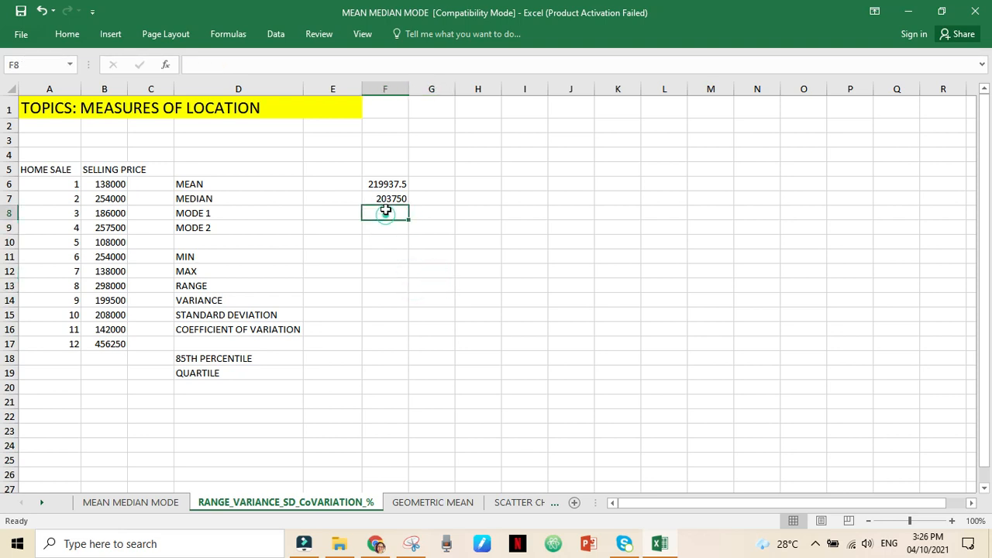
left_click_drag(380, 223, 382, 227)
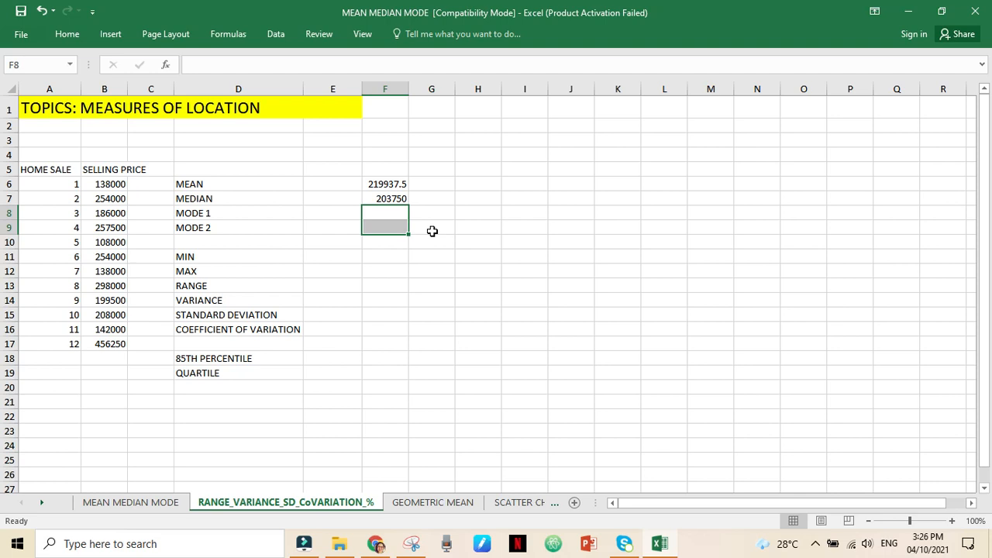
left_click(166, 65)
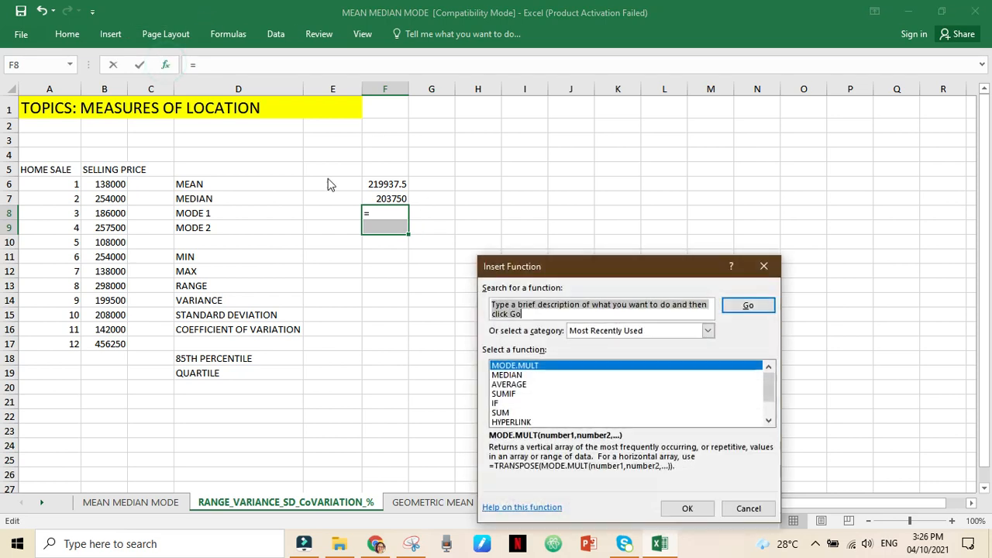
left_click(696, 508)
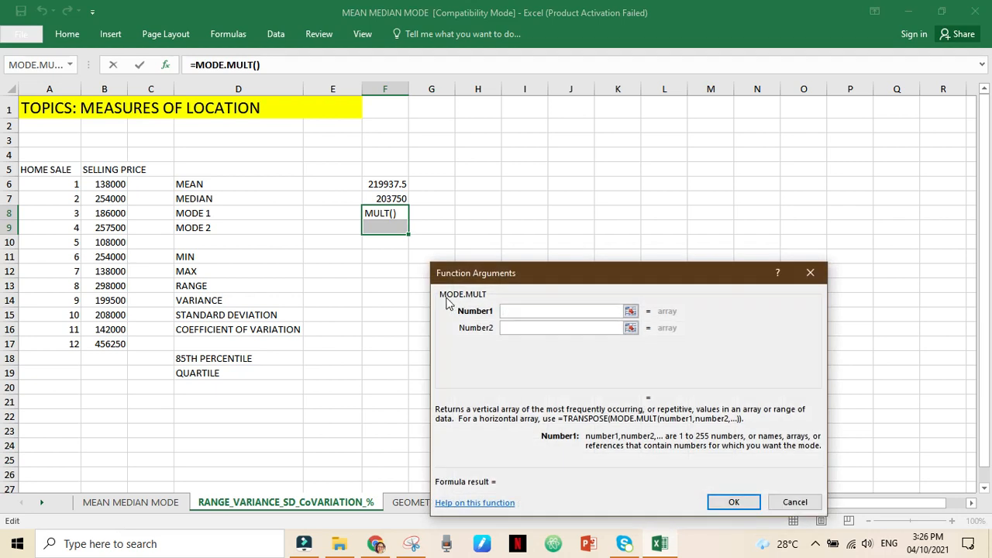
left_click(96, 184)
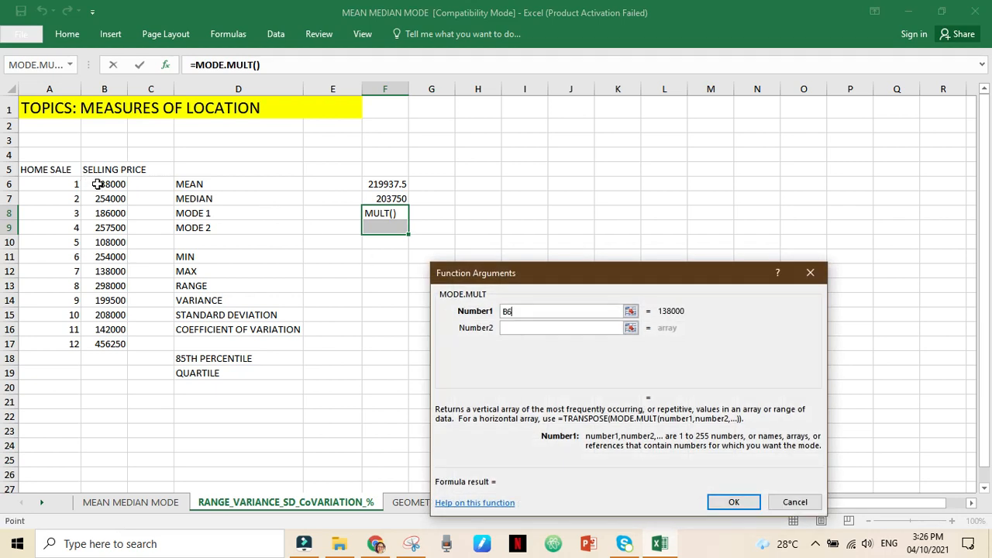
left_click(101, 342, "shift")
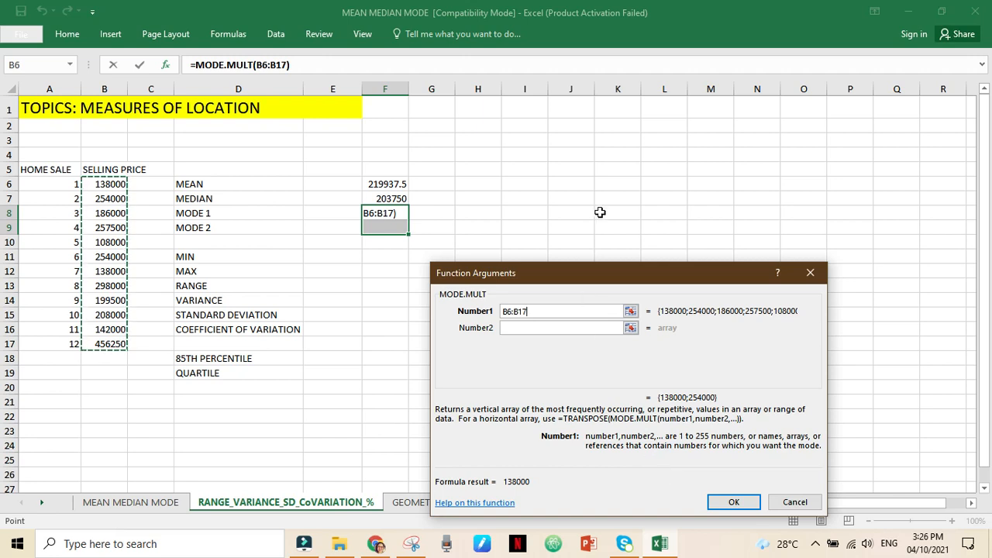
key("Return")
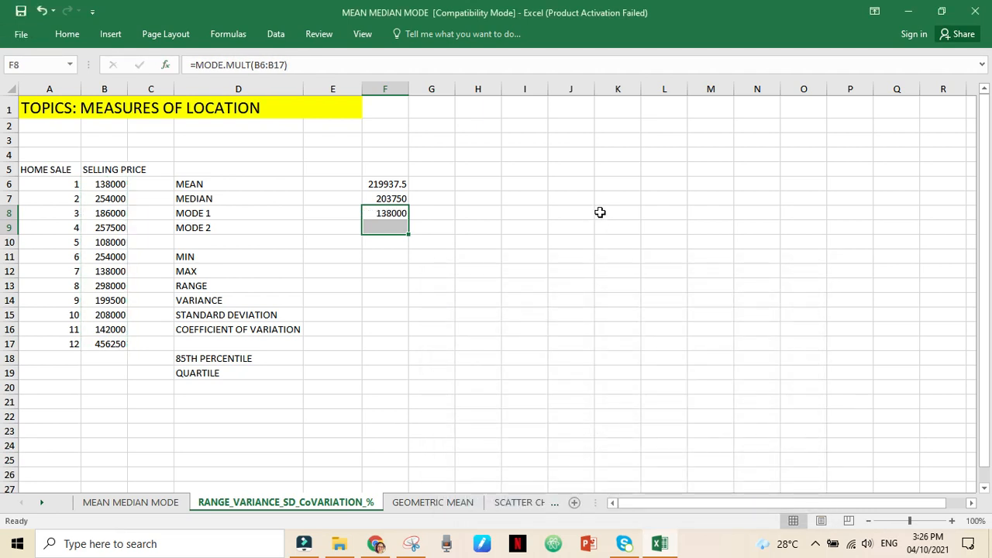
key("Up")
key("Down")
key("Delete")
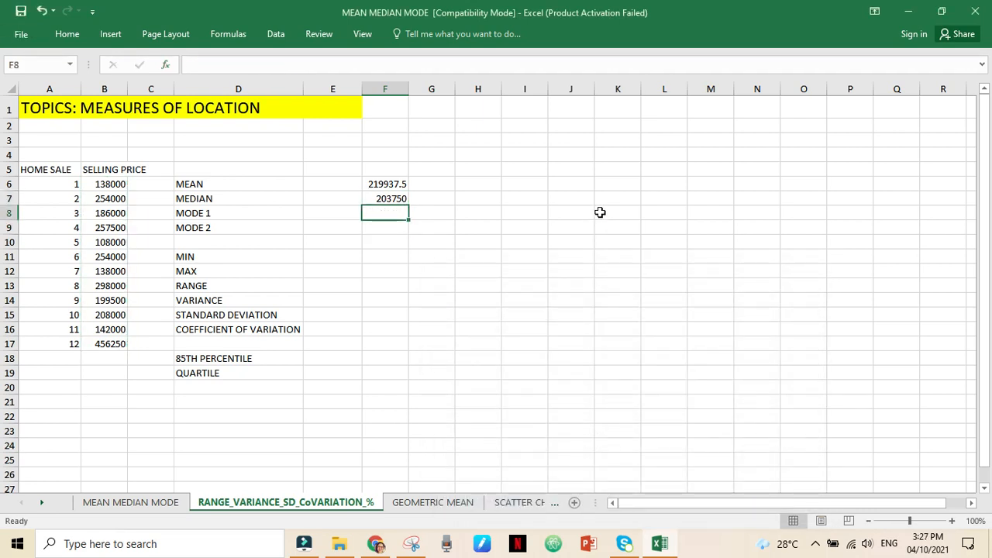
left_click(165, 64)
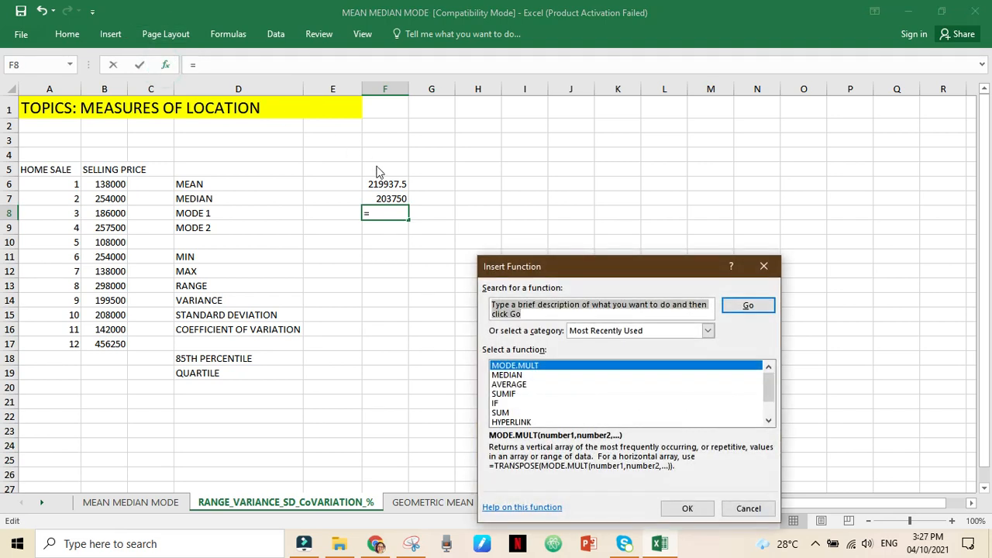
left_click(763, 267)
left_click(380, 296)
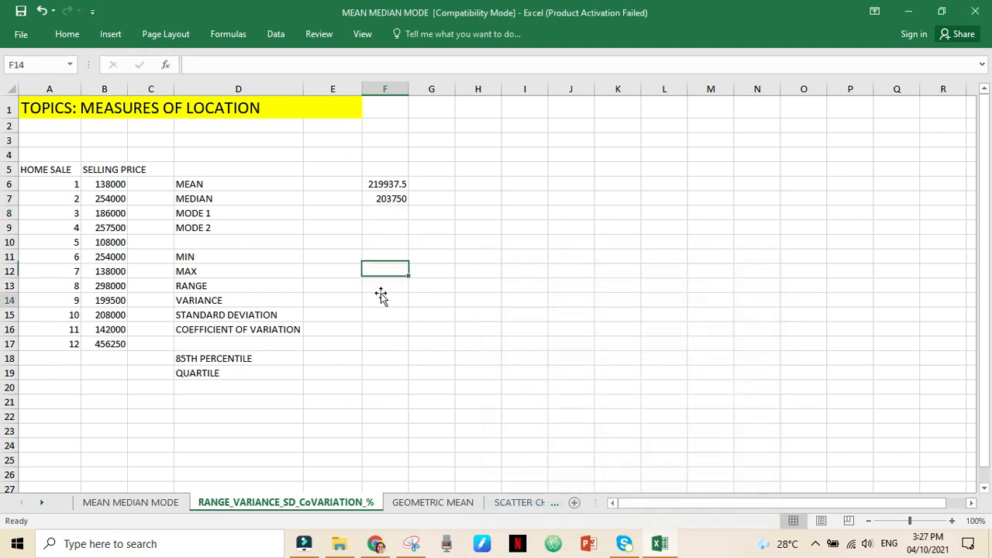
left_click(369, 214)
left_click(373, 228)
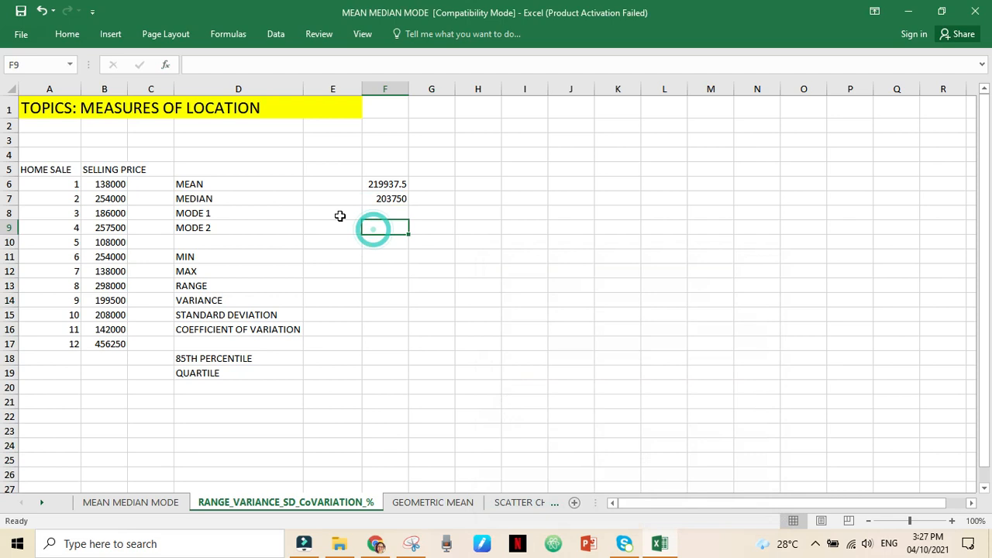
left_click(388, 213)
left_click(381, 230)
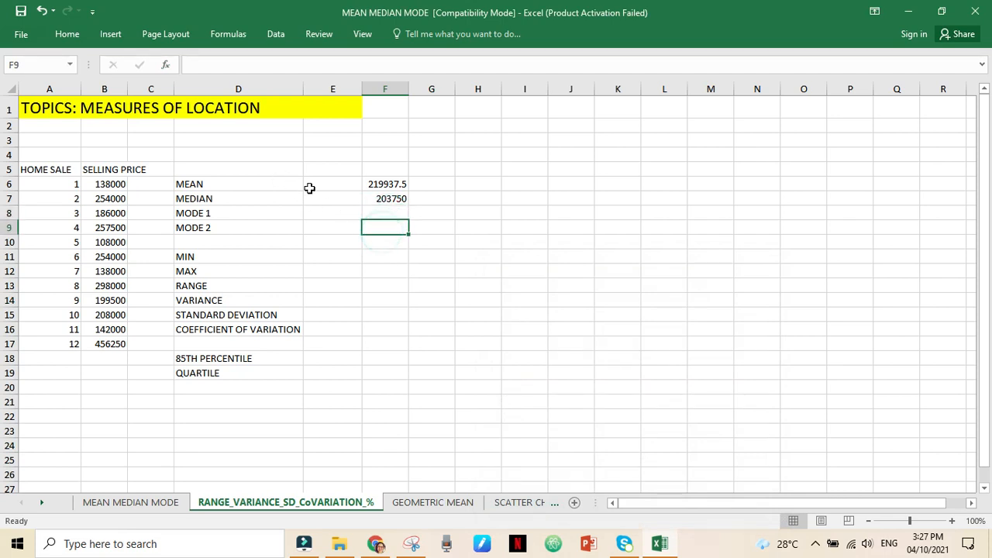
left_click(368, 216)
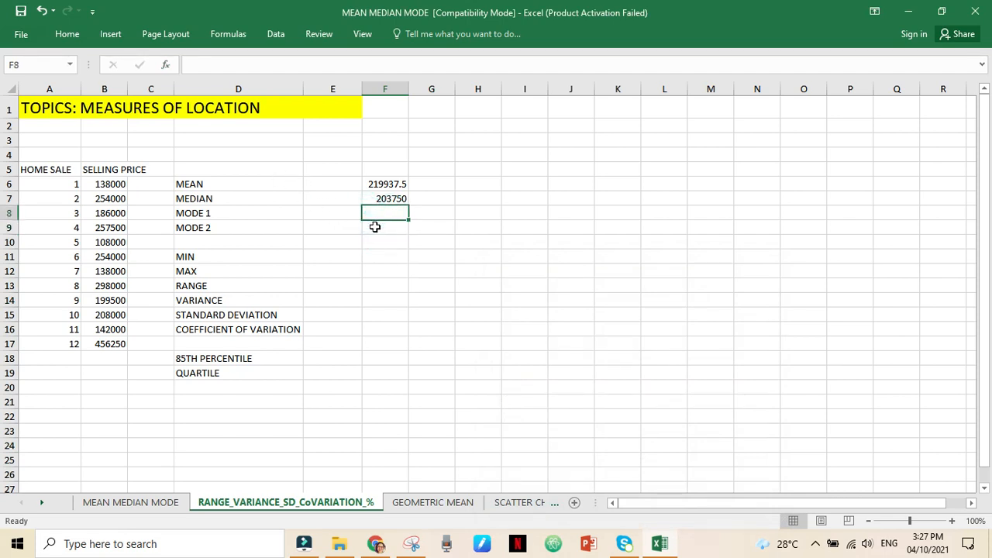
left_click(390, 230, "ctrl")
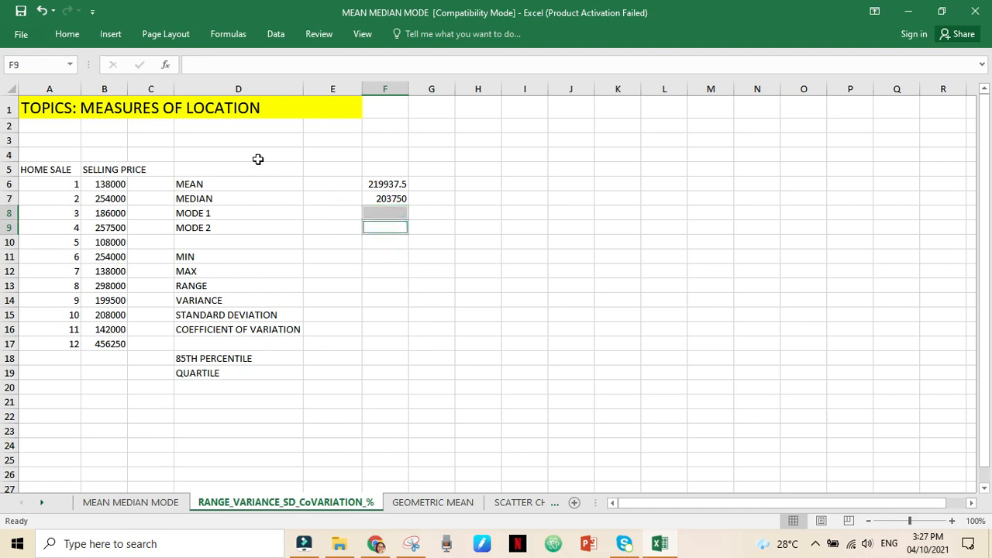
left_click(411, 300)
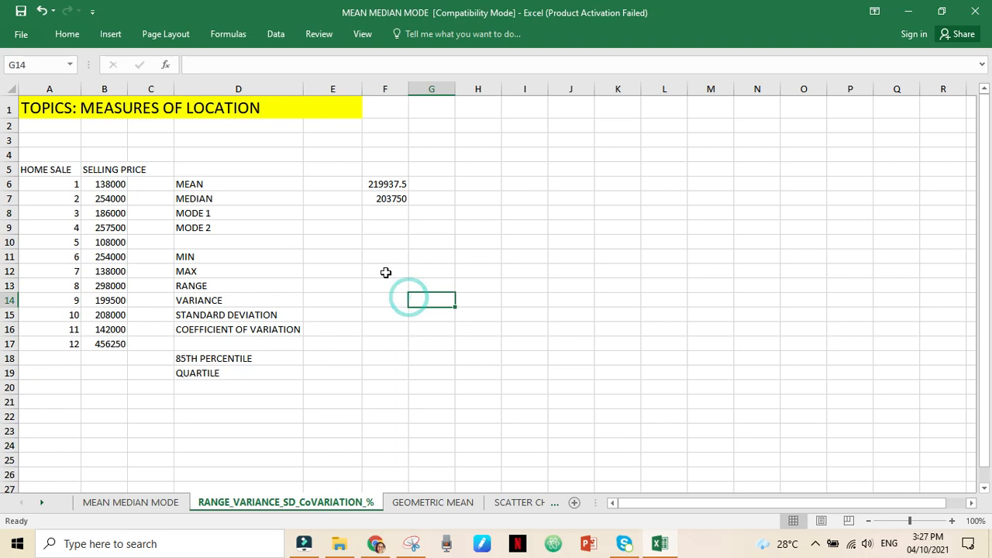
- Calculate both modes of the selling prices by entering MODE.MULT over B6:B17 as an array formula in F8:F9
left_click_drag(380, 211, 384, 226)
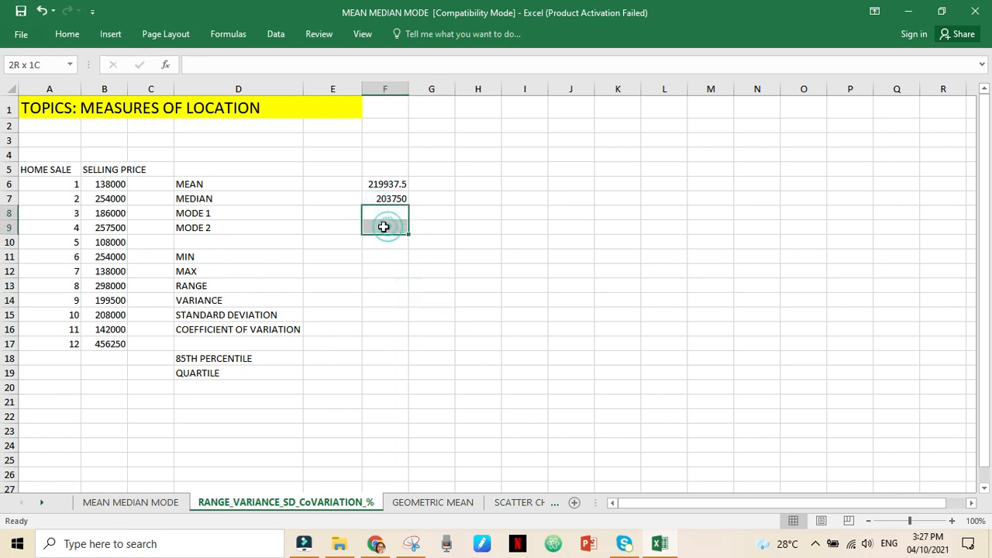
left_click(164, 64)
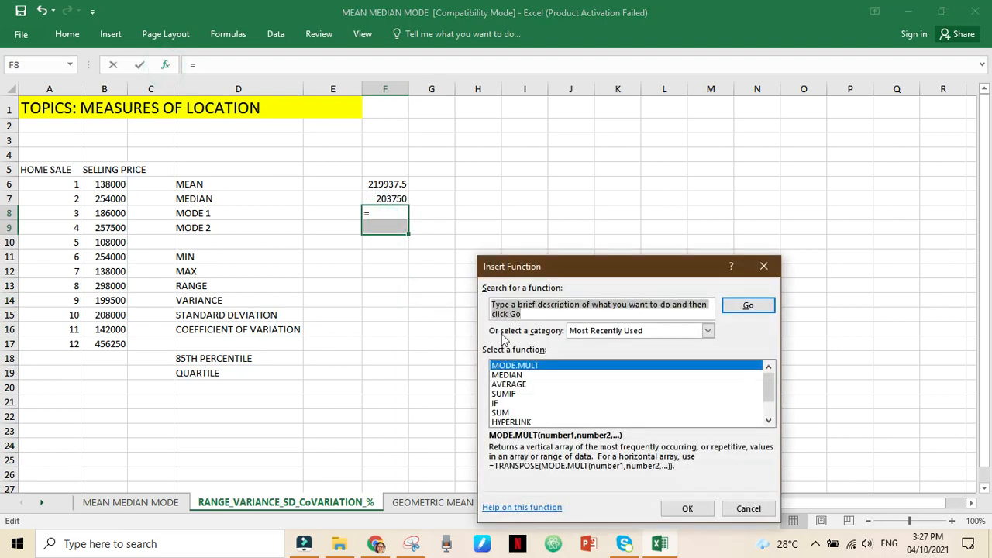
left_click(542, 370)
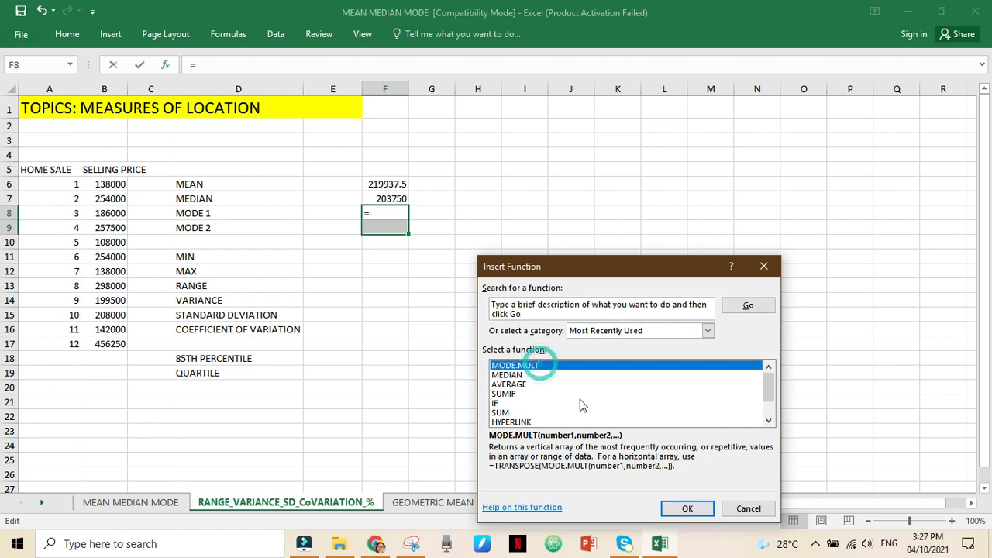
left_click(685, 508)
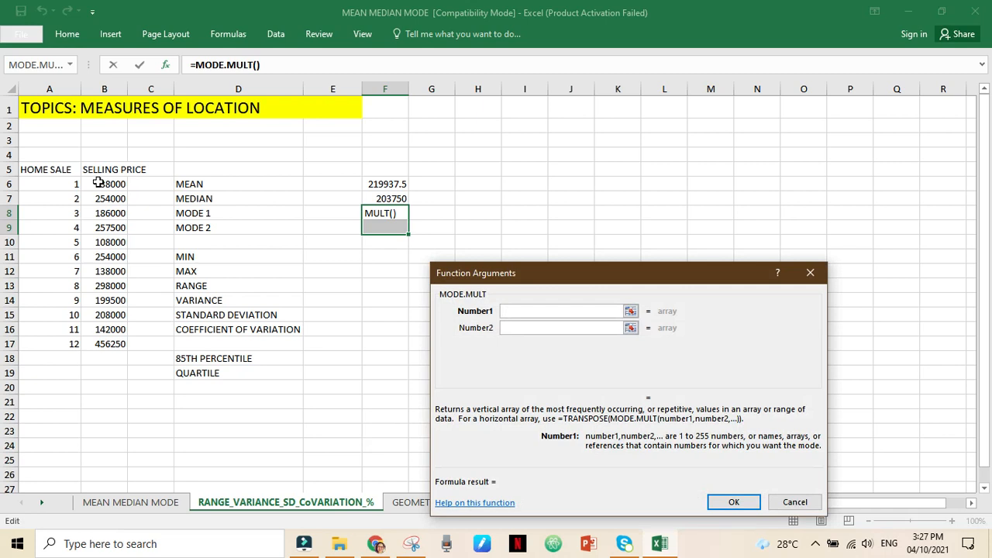
left_click_drag(110, 185, 111, 344)
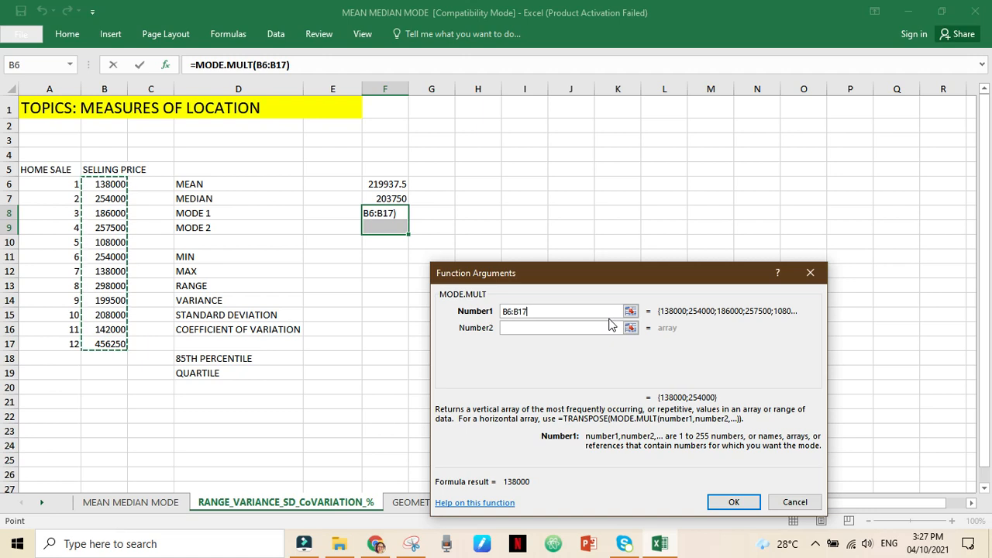
key("ctrl+shift+Return")
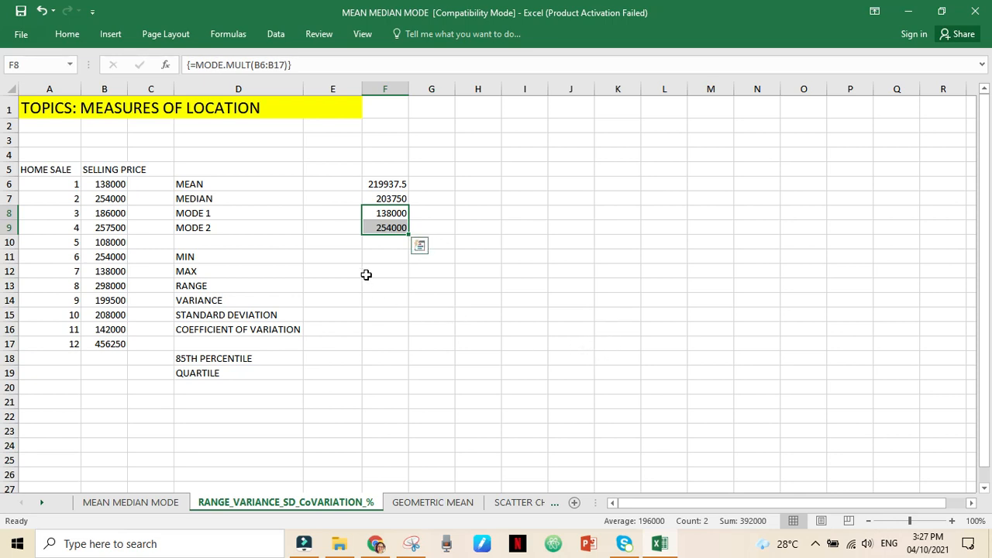
- Calculate the minimum of the selling prices in B6:B17 with the MIN function in cell F11
left_click(380, 256)
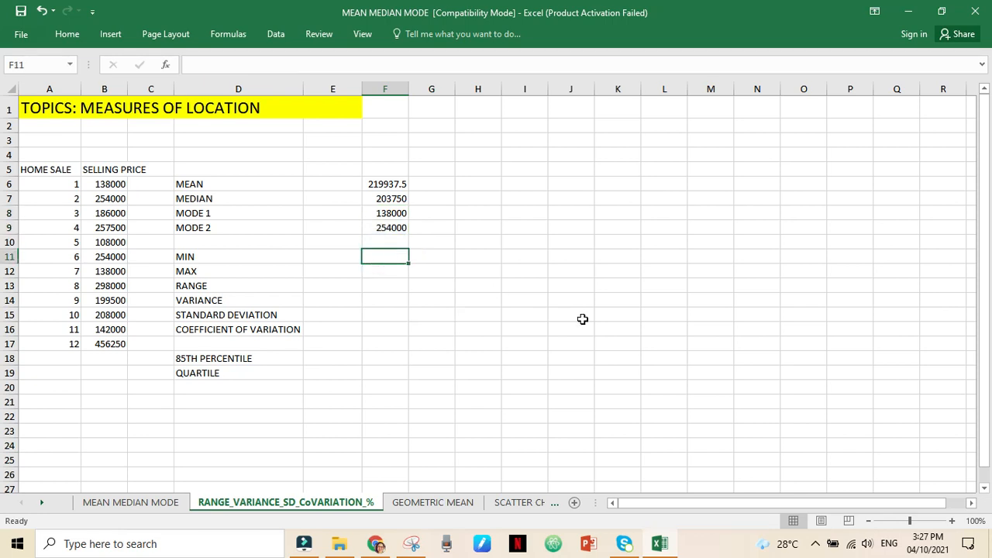
type("=")
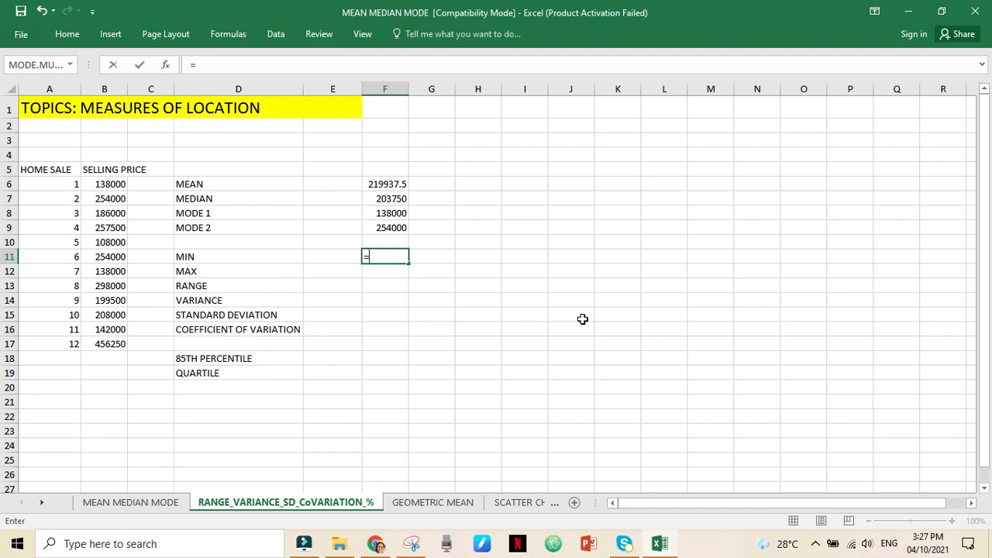
type("MIN(")
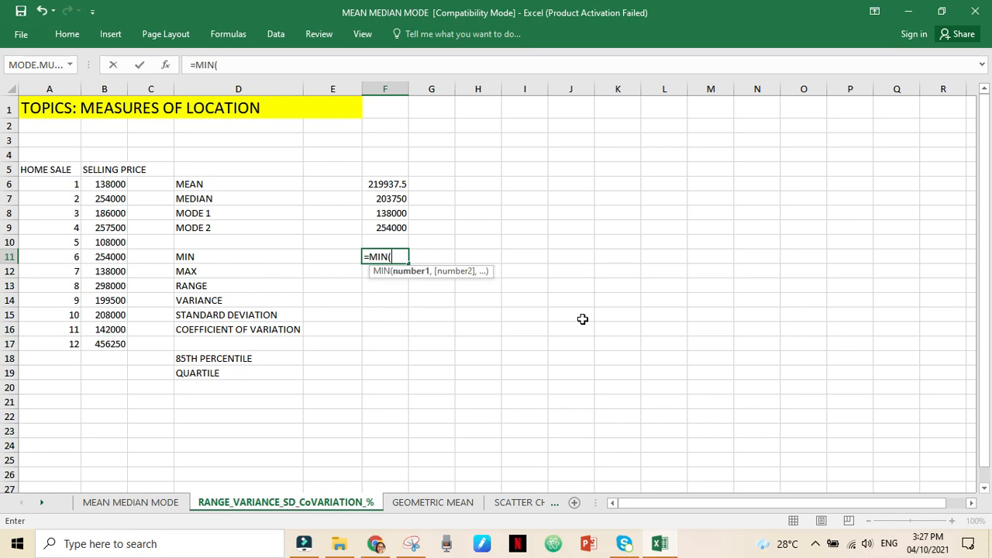
left_click(120, 184)
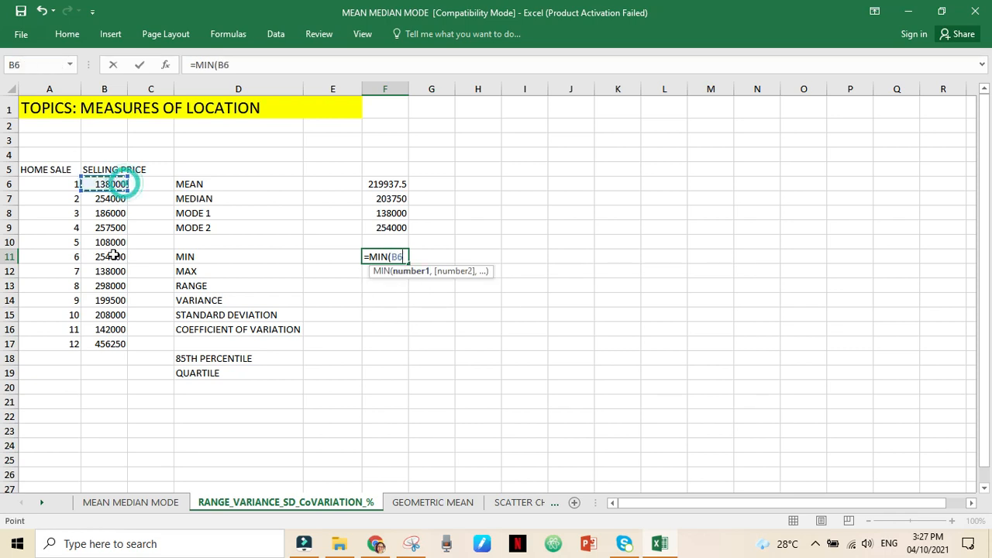
left_click_drag(112, 313, 107, 349)
key("Return")
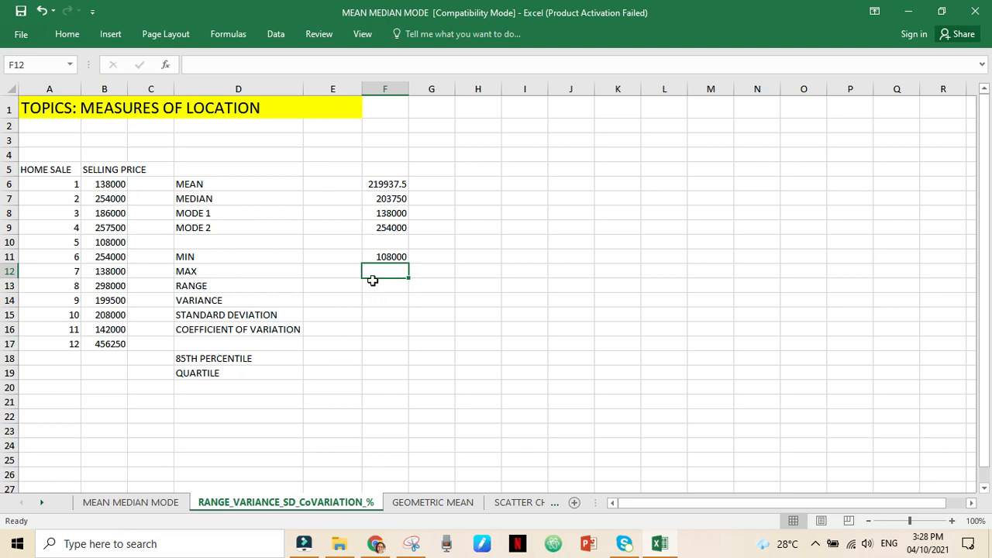
- Calculate the maximum of the selling prices in B6:B17 with the MAX function in cell F12
type("=")
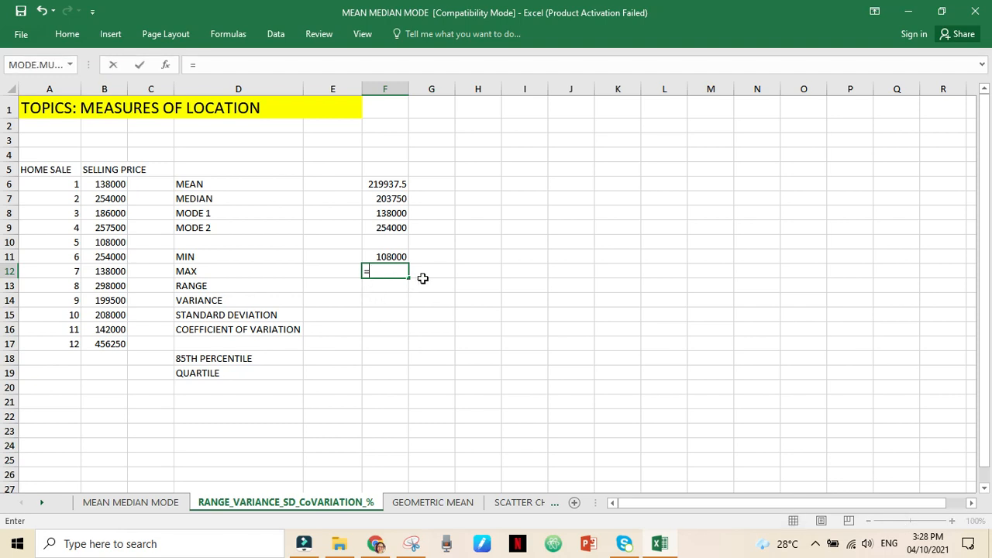
type("MA")
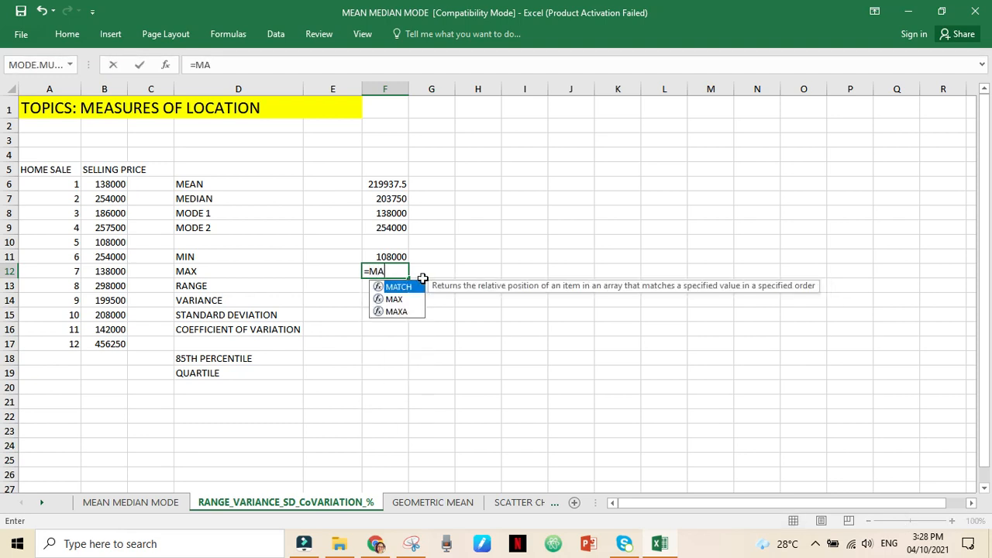
type("X(")
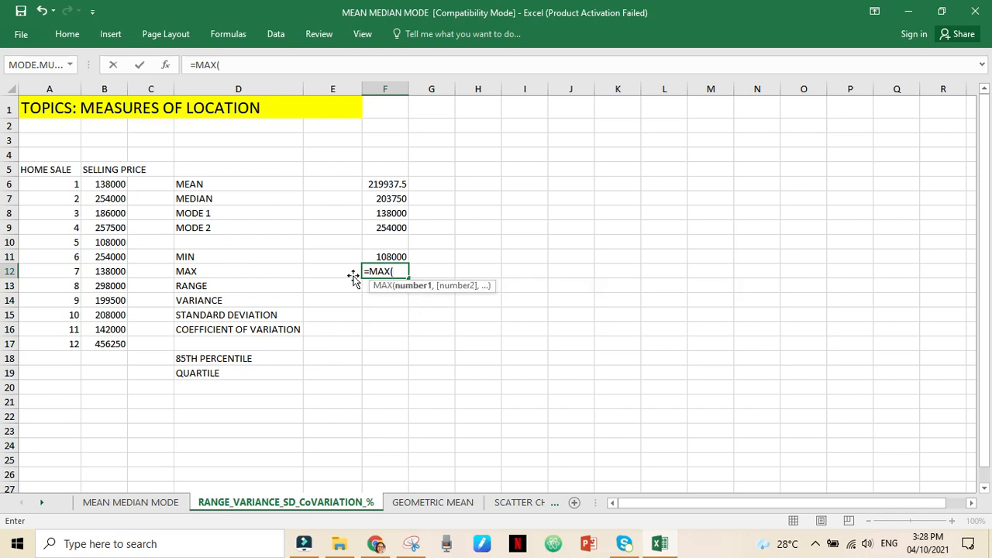
left_click(103, 183)
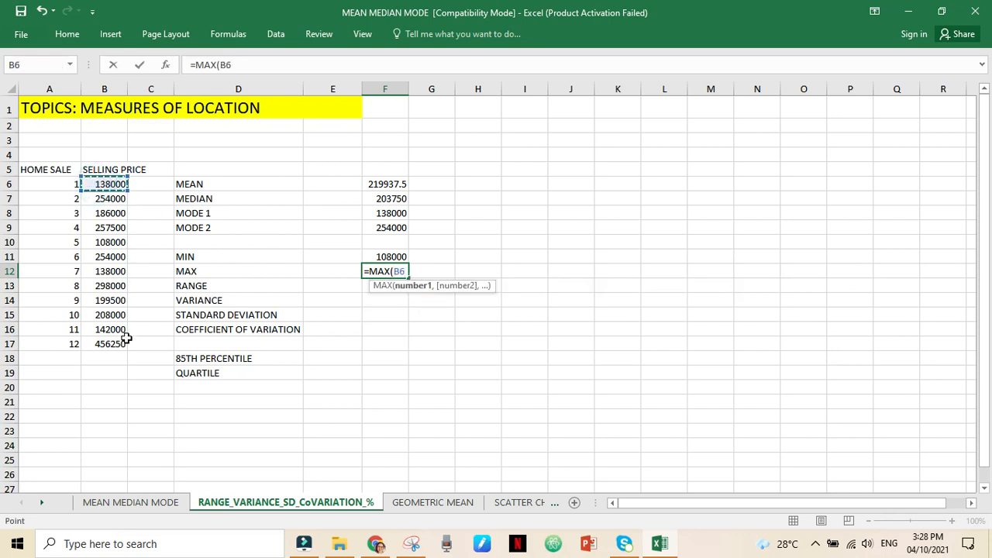
left_click_drag(120, 350, 116, 347)
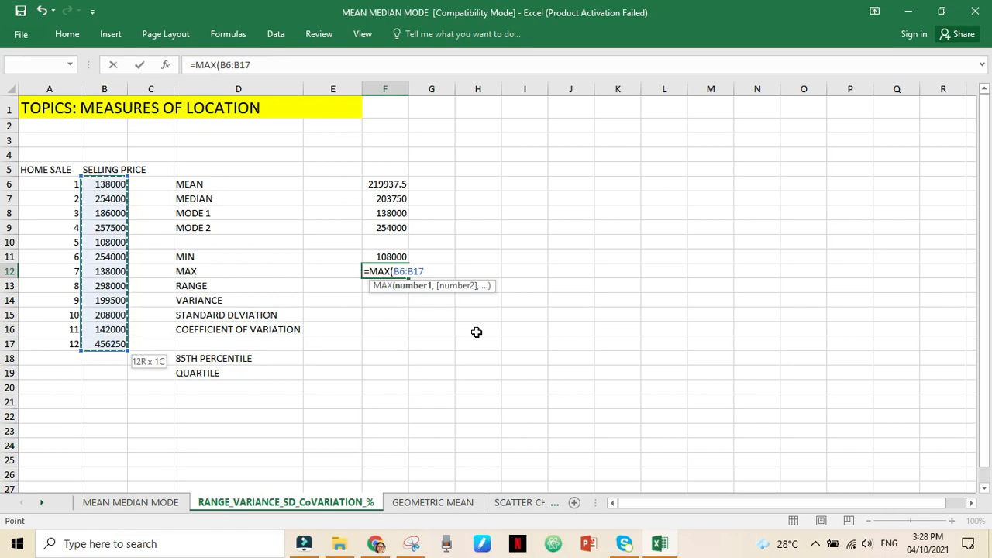
type(")")
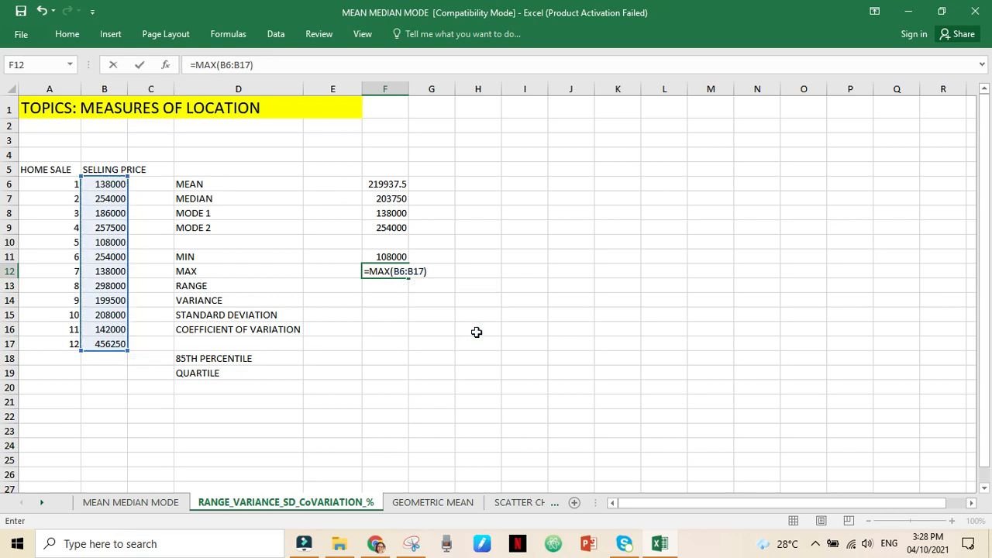
key("Return")
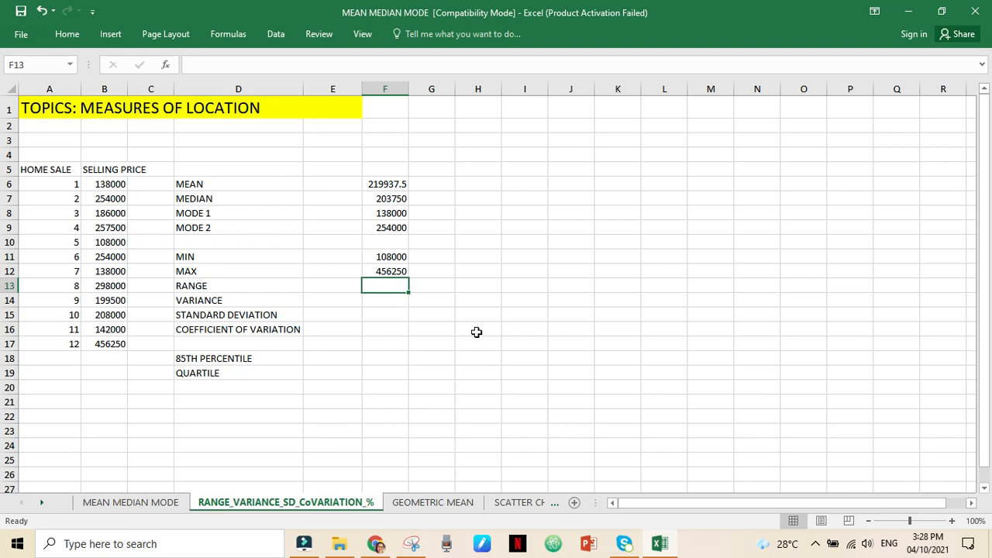
- Calculate the range of the selling prices in cell F13 by subtracting the minimum in F11 from the maximum in F12
type("=")
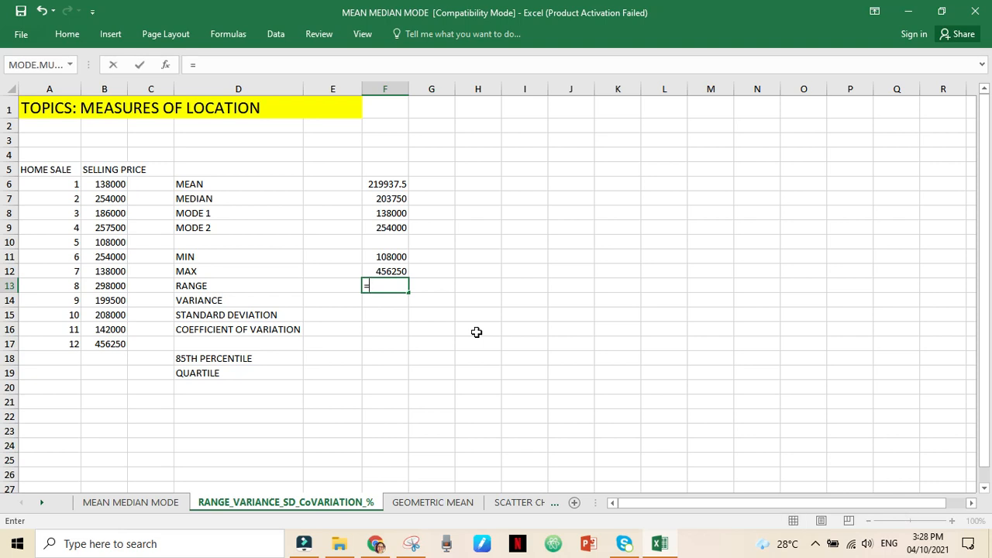
left_click(395, 272)
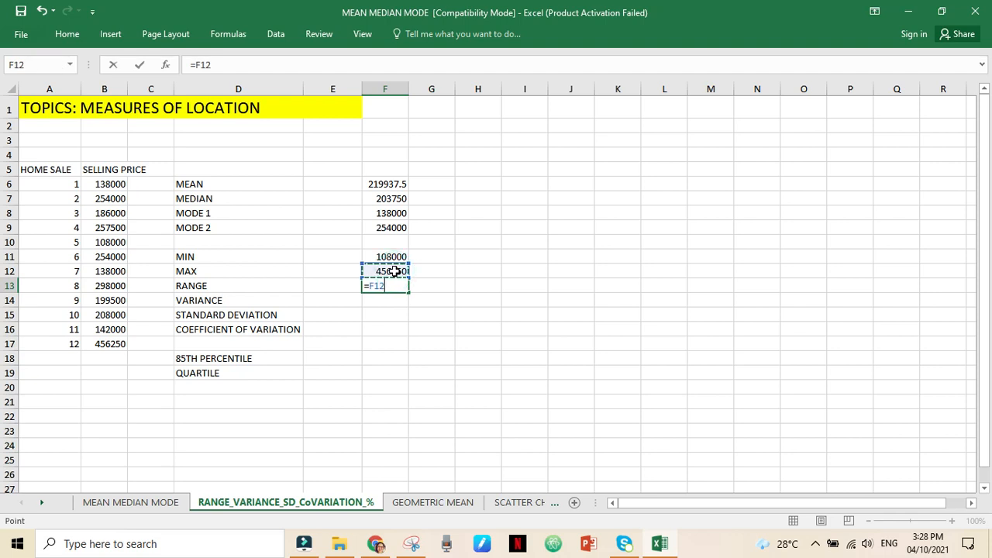
type("-")
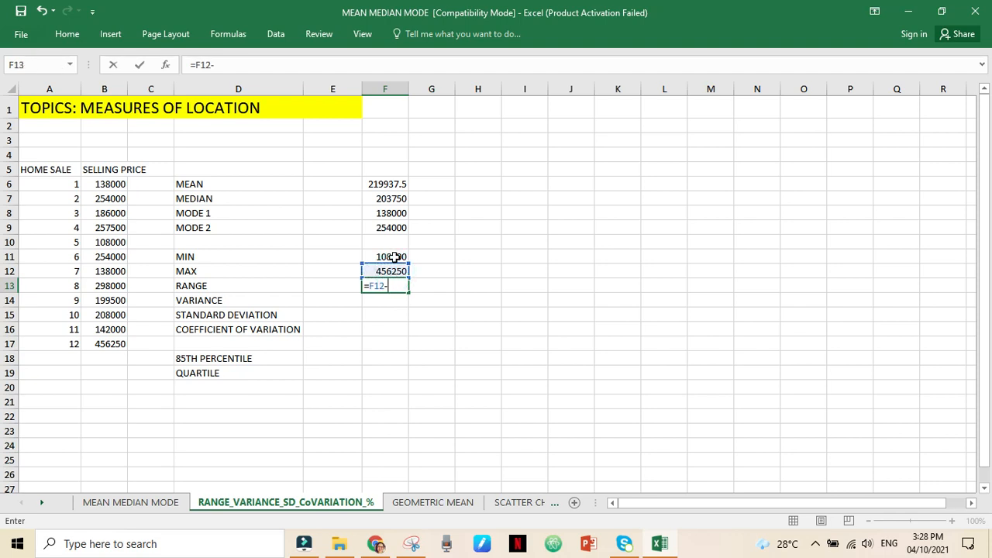
left_click(394, 256)
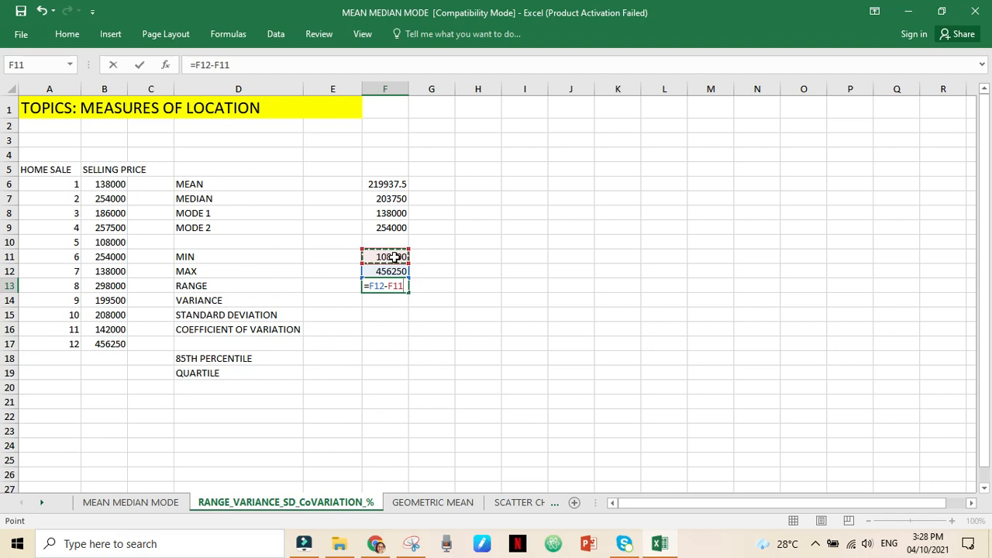
key("Return")
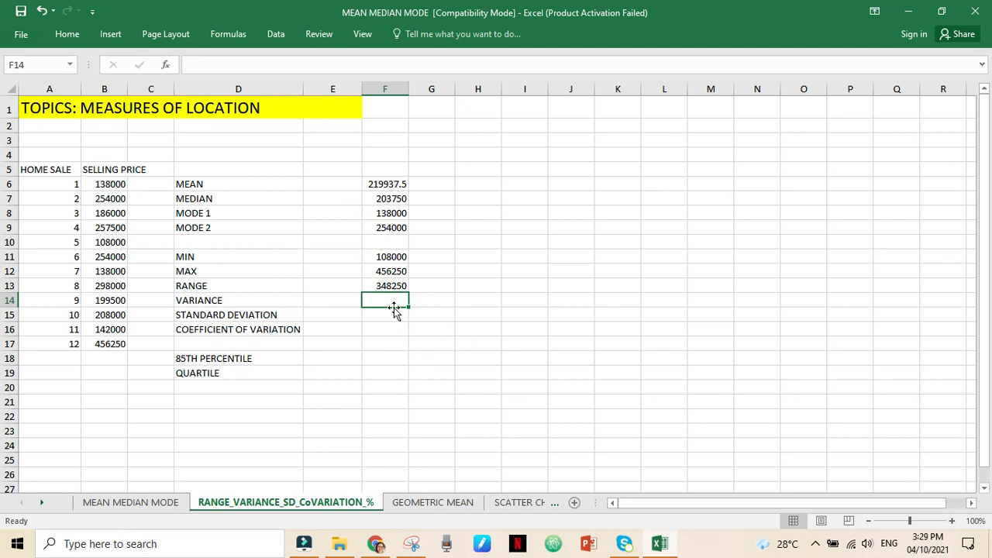
- Calculate the sample variance of the selling prices in B6:B17 with the VAR.S function in cell F14
left_click(166, 65)
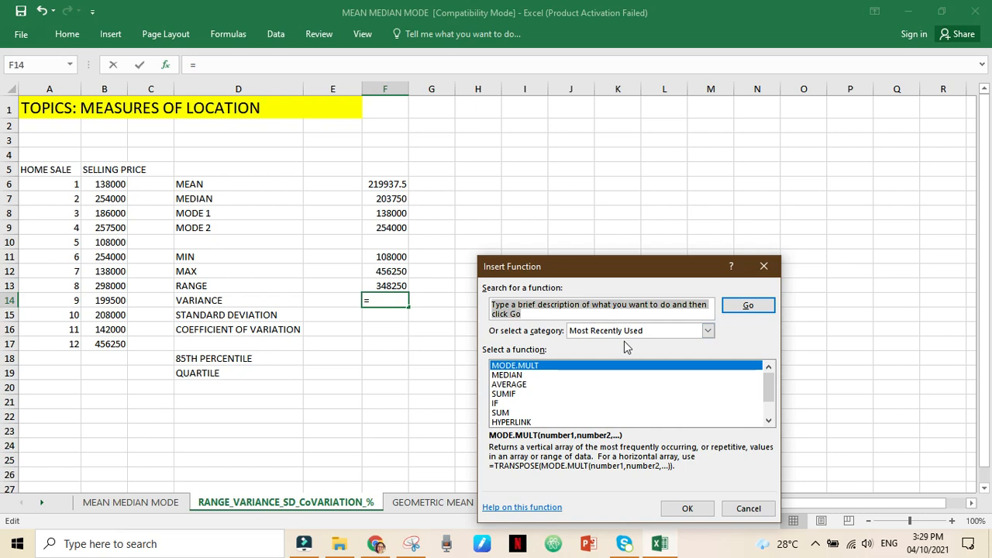
type("VARIANCE")
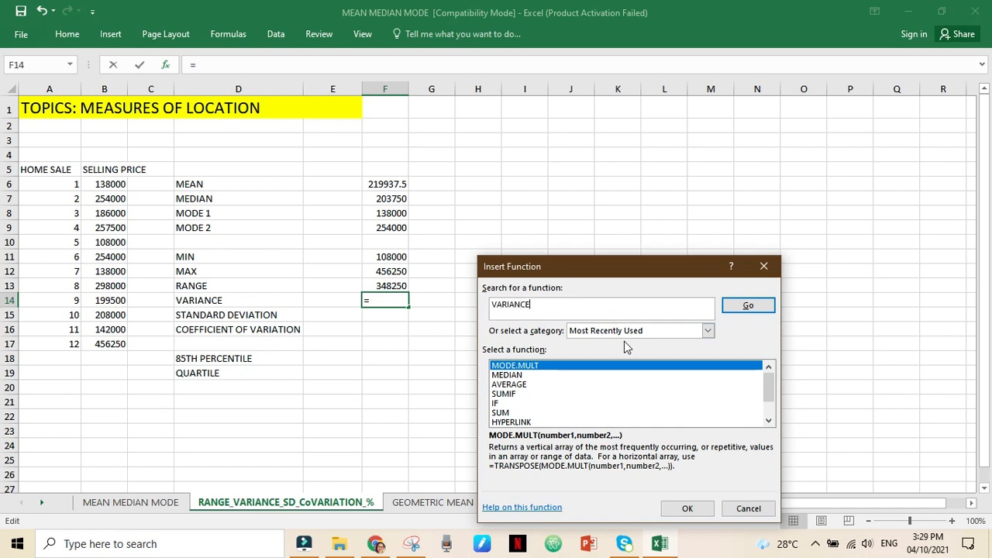
key("Return")
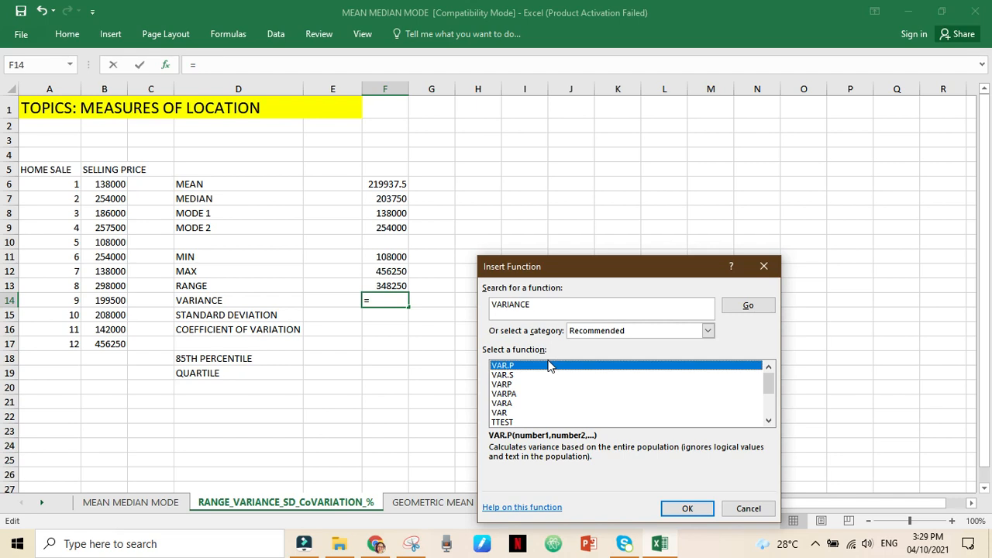
left_click(503, 377)
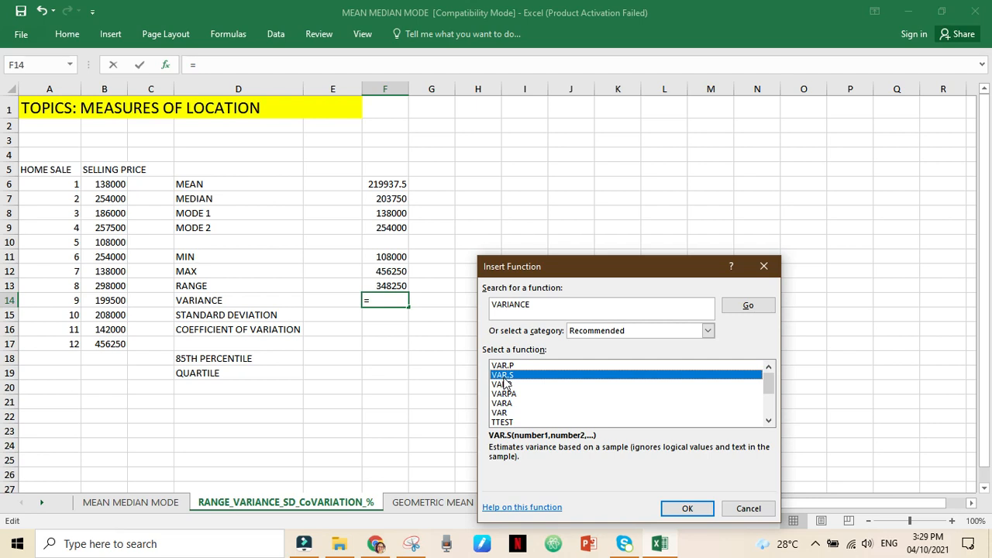
left_click(687, 510)
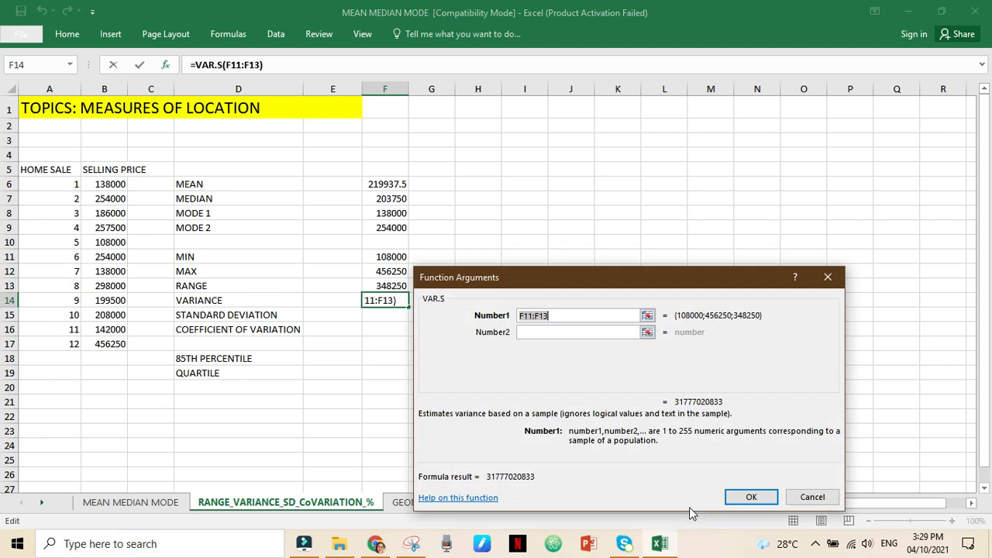
left_click(110, 186)
left_click(107, 343, "shift")
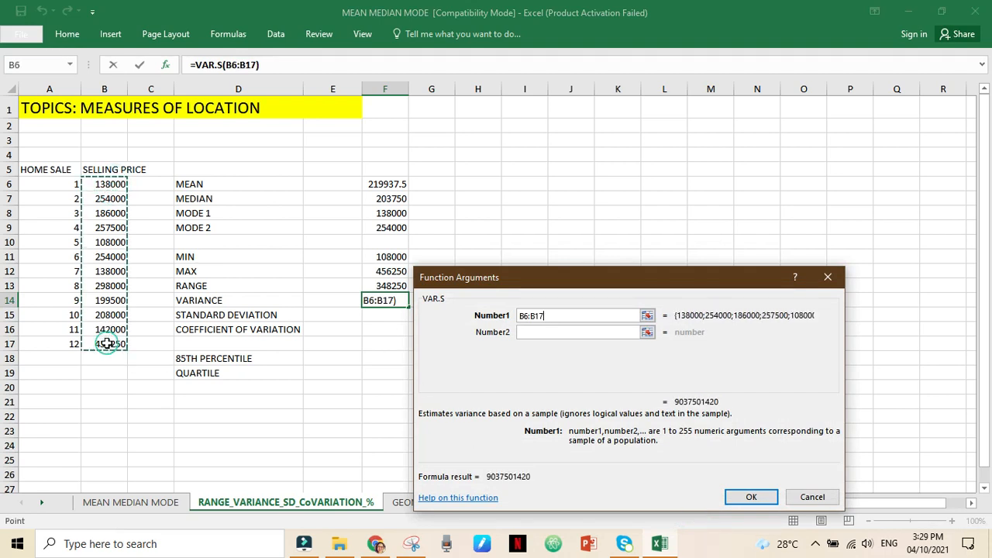
key("Return")
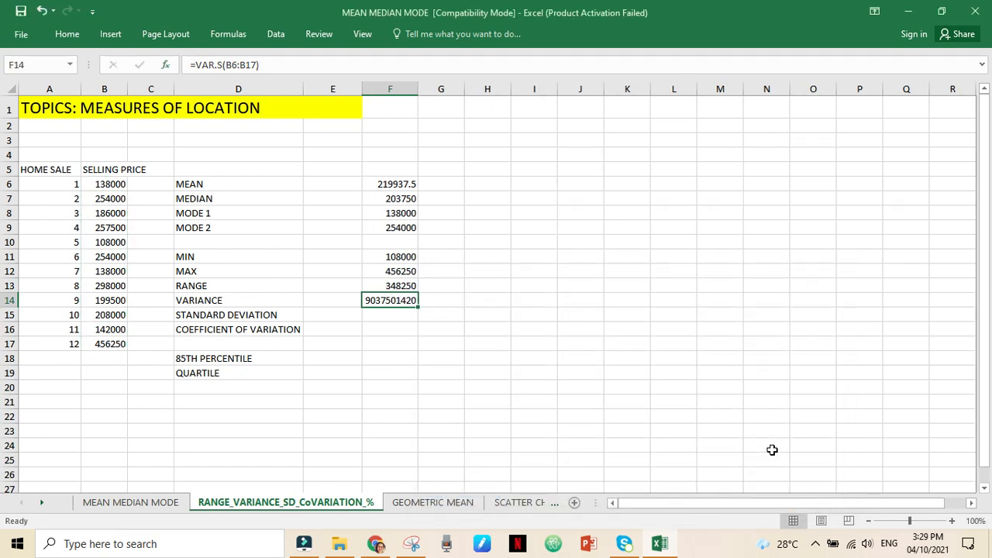
- Search the available functions for "STANDARD DEVIATION" to fill cell F15
key("Down")
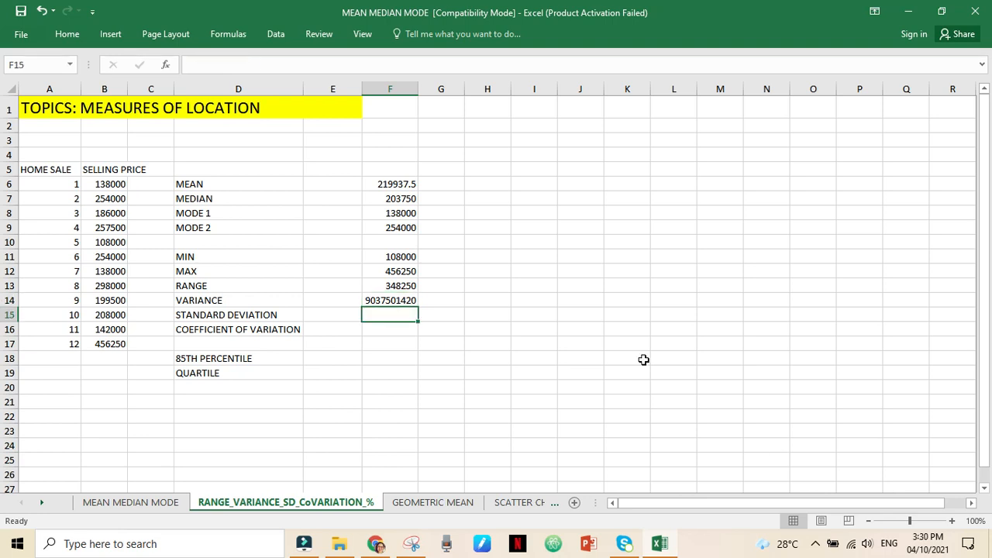
key("alt")
left_click(597, 315)
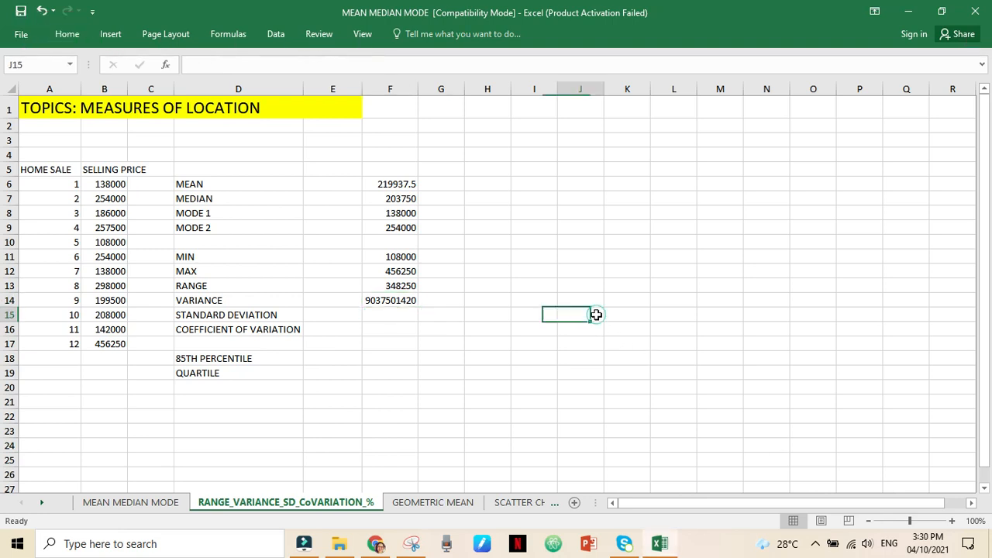
left_click(400, 315)
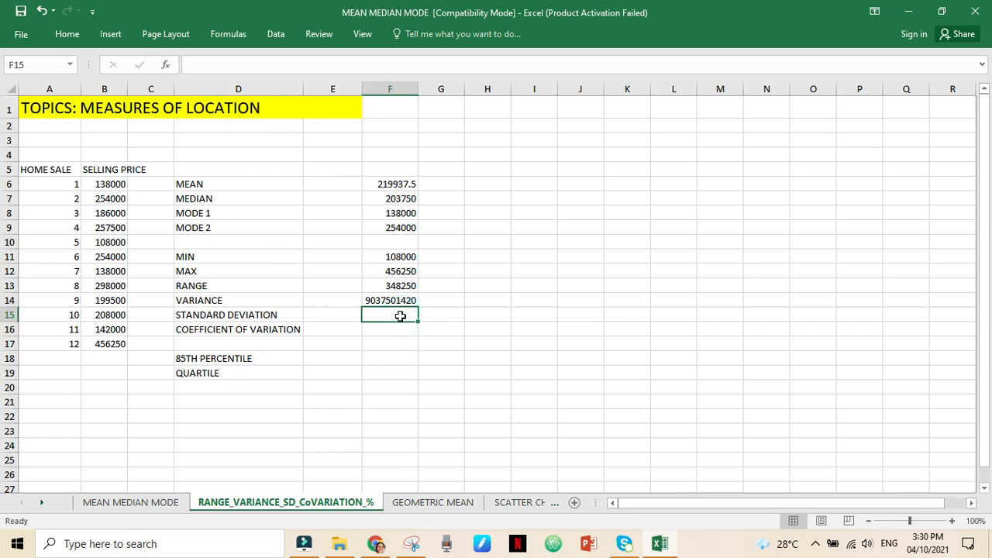
left_click(165, 64)
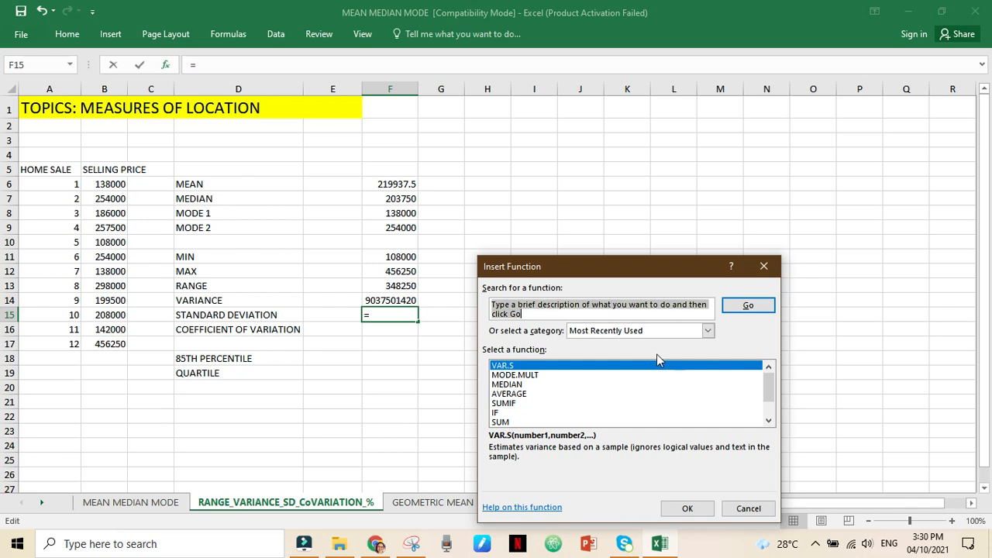
type("STA")
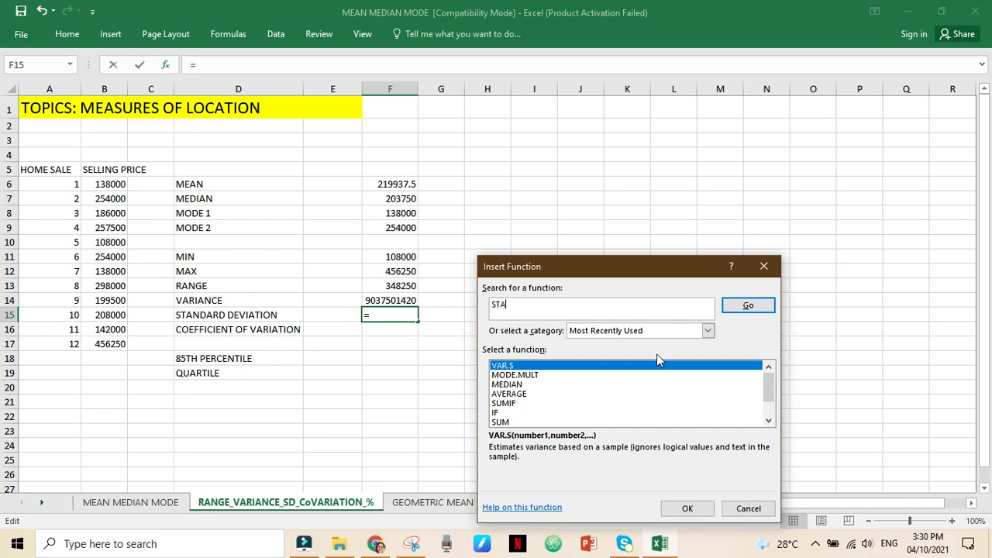
type("NDARD DIEVIATION")
key("Return")
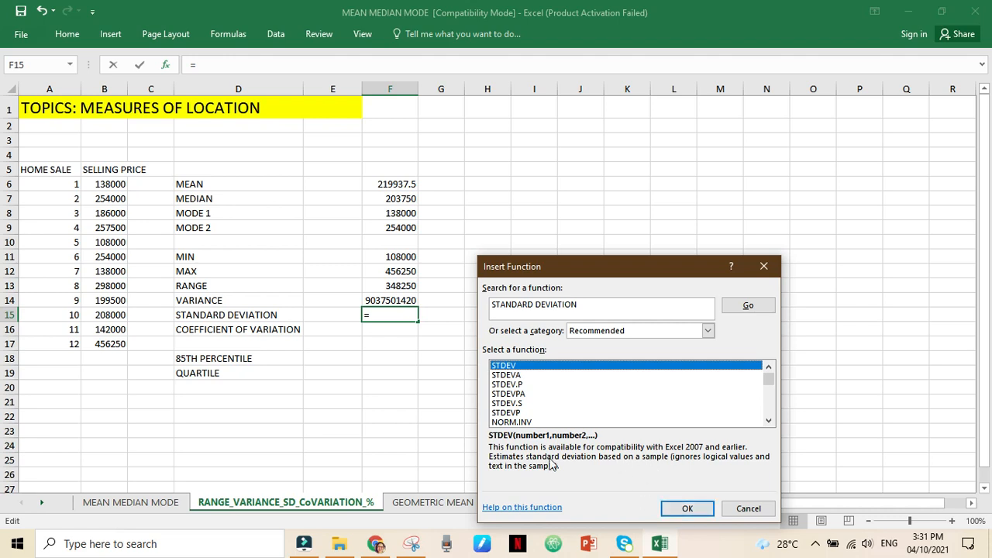
- Calculate the standard deviation of the selling prices in F15 using the STDEV function over B6:B17
left_click(688, 509)
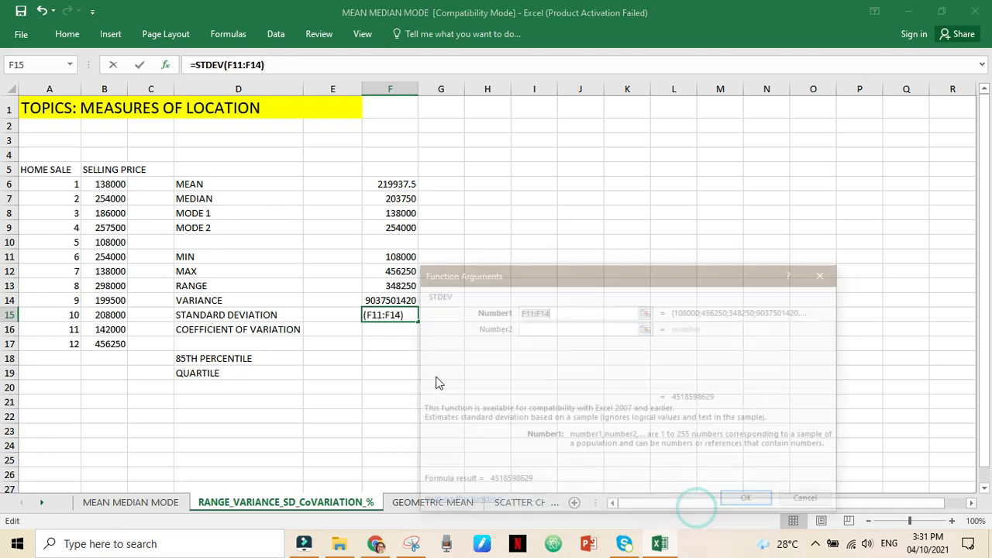
left_click(111, 186)
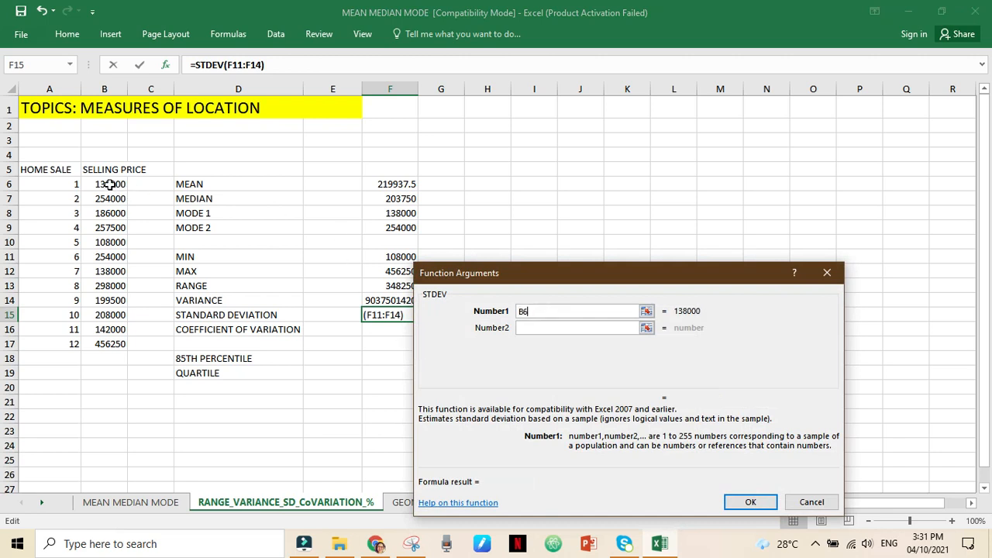
left_click(103, 344, "shift")
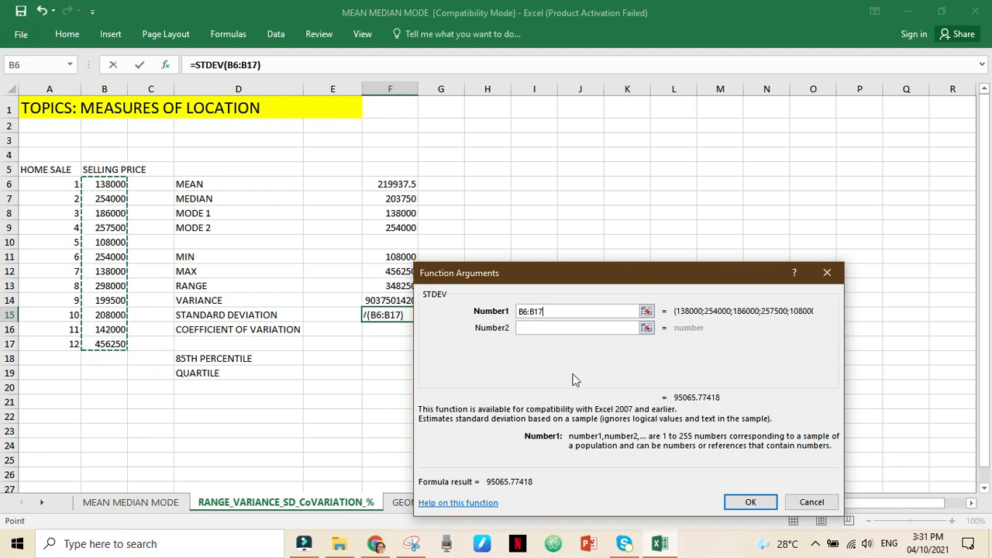
key("Return")
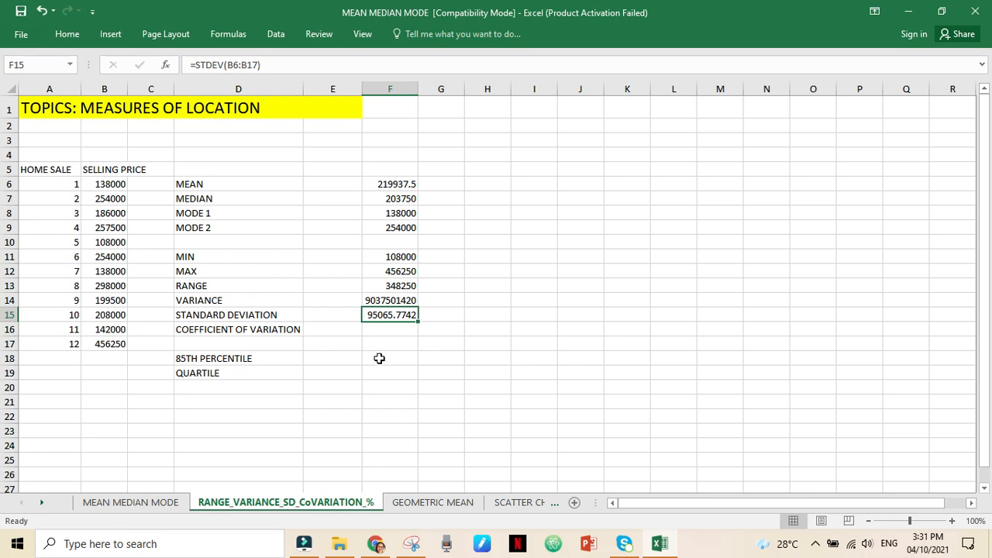
- Enter a coefficient of variation formula in cell F16 that divides the standard deviation in F15 by F11
left_click(383, 326)
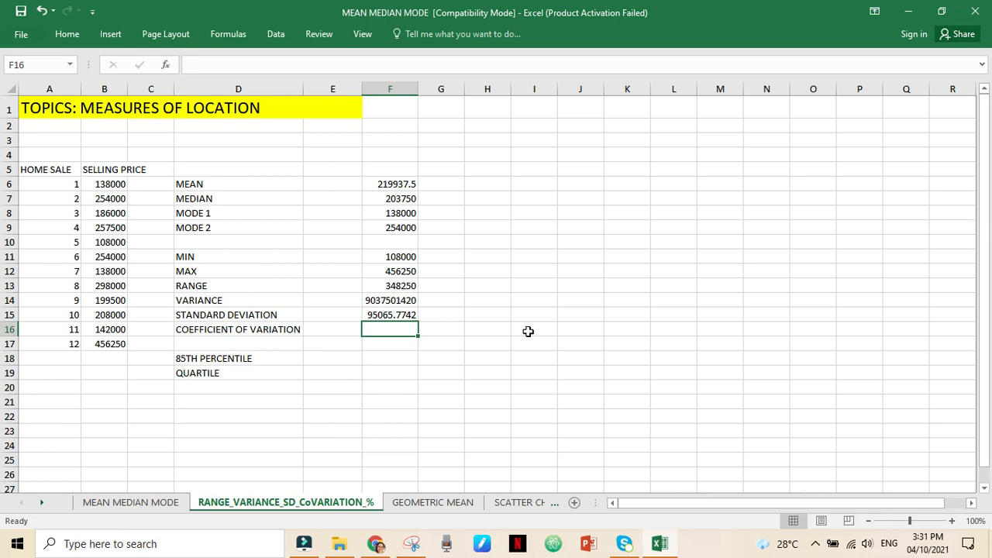
type("=")
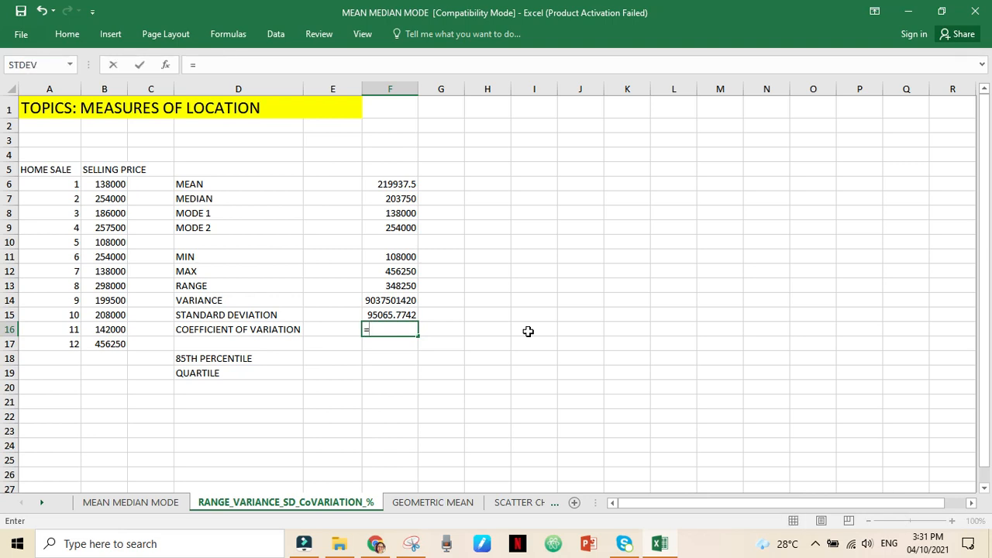
left_click(397, 316)
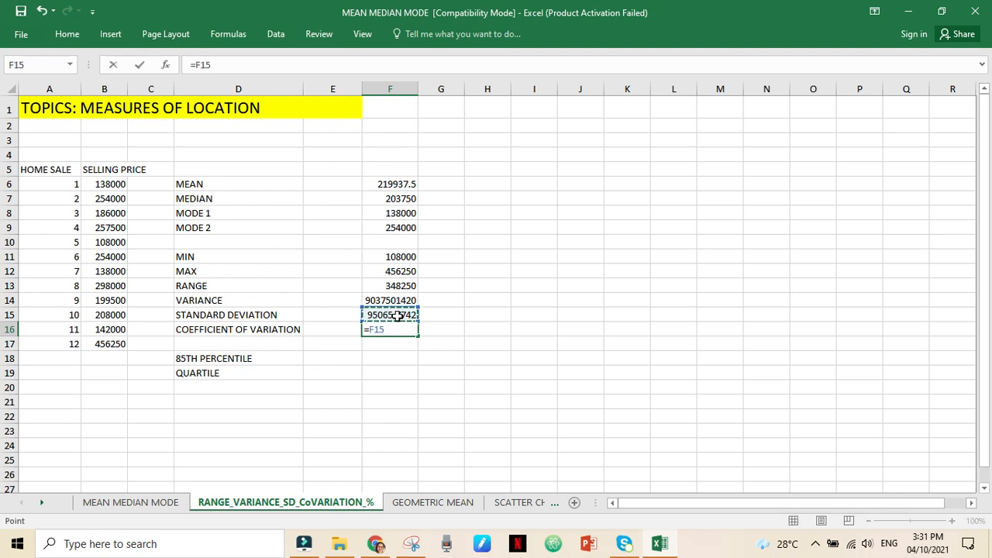
type("/")
left_click(396, 258)
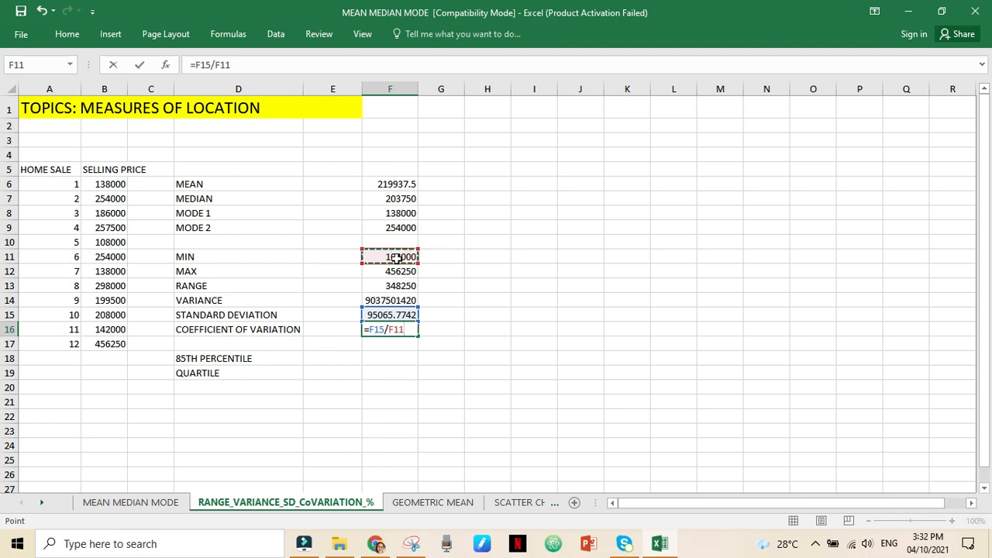
key("Return")
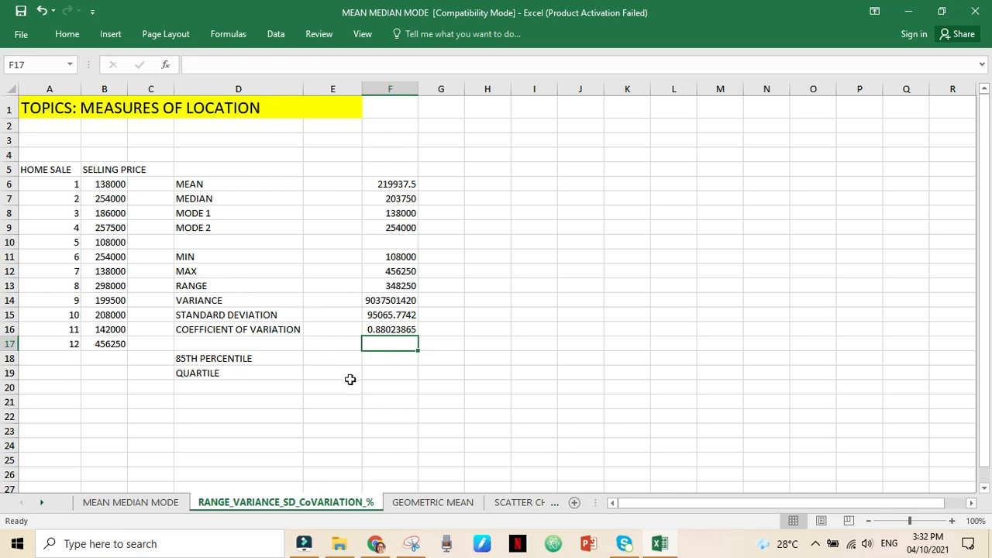
- Search the available functions for "PERCENTILE" and insert the PERCENTILE.EXC function in cell F18
left_click(394, 360)
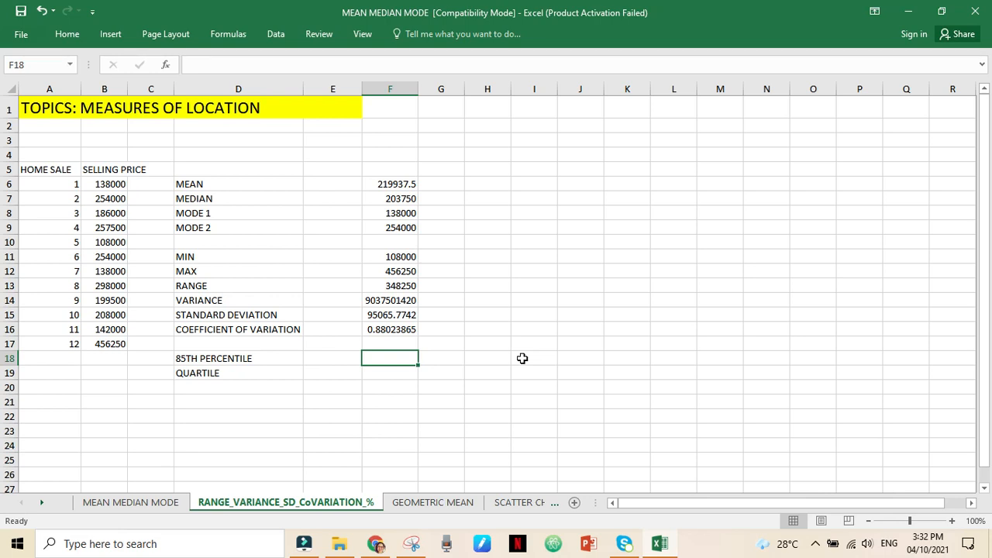
left_click(166, 66)
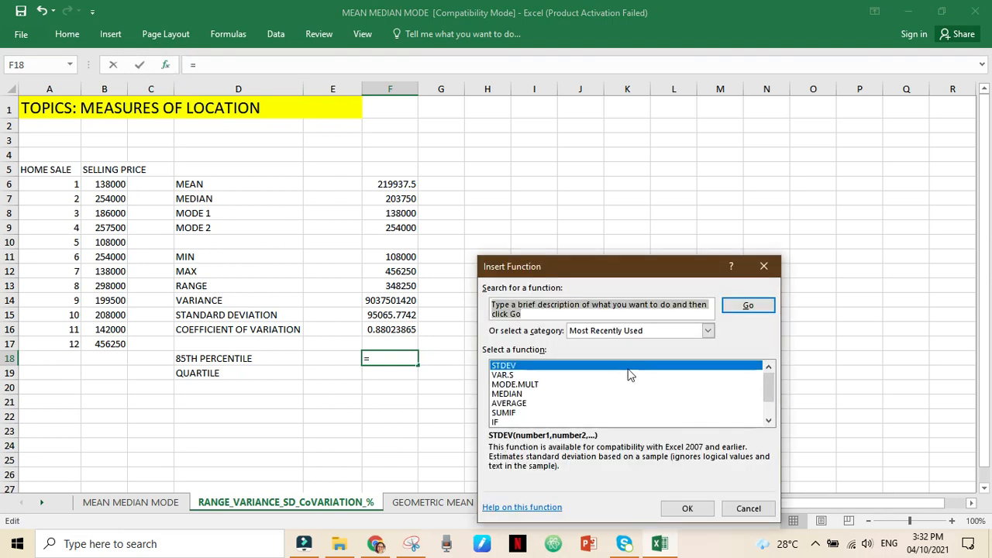
type("PERCIENTILE")
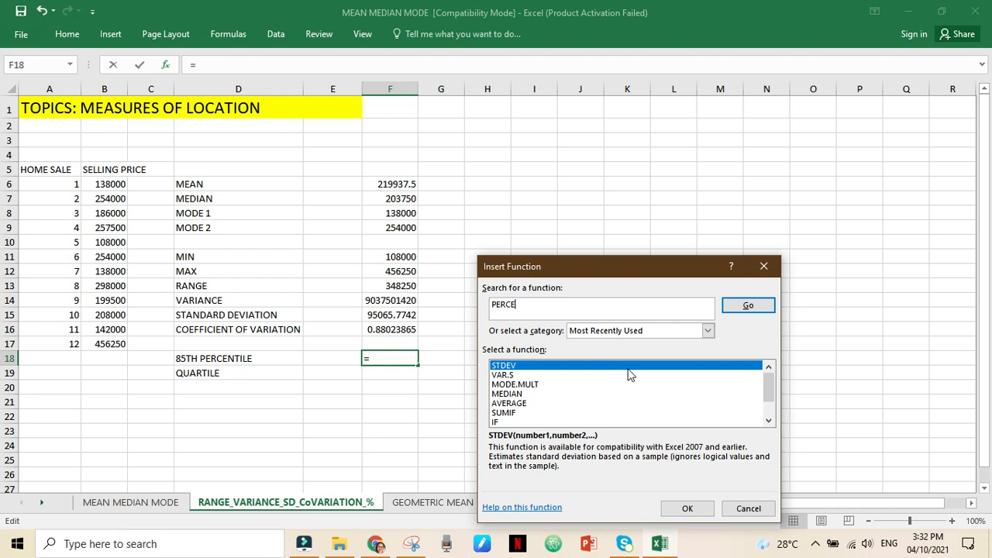
key("Return")
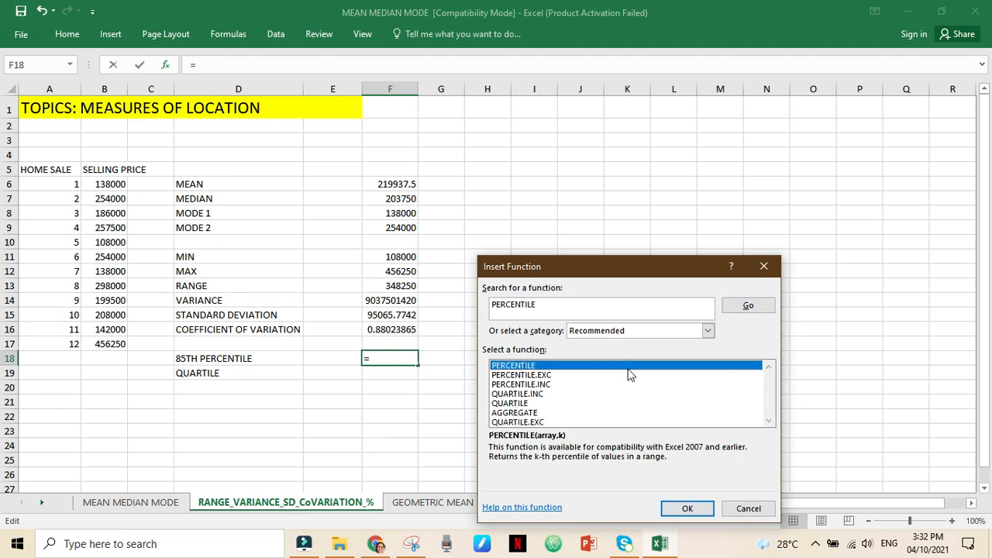
left_click(540, 376)
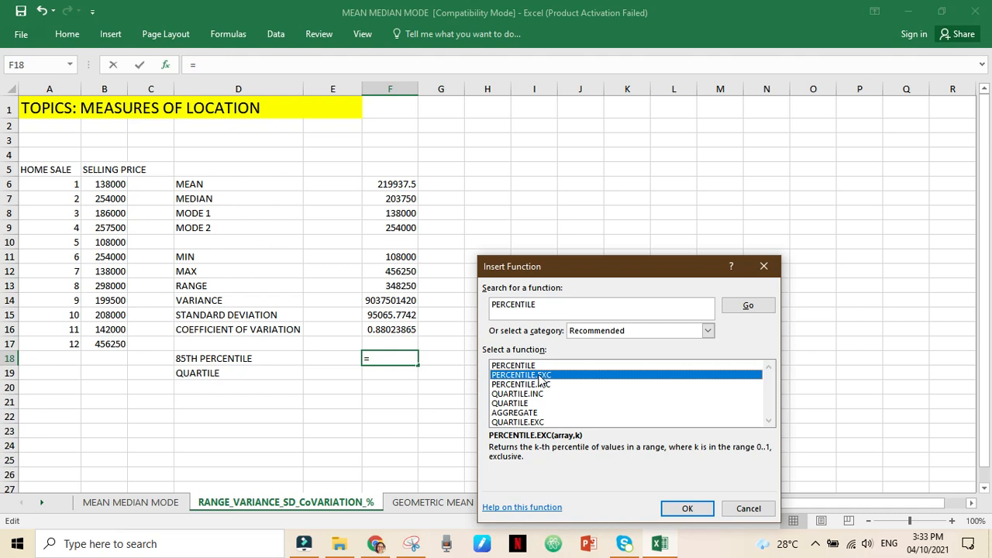
left_click(541, 377)
left_click(686, 509)
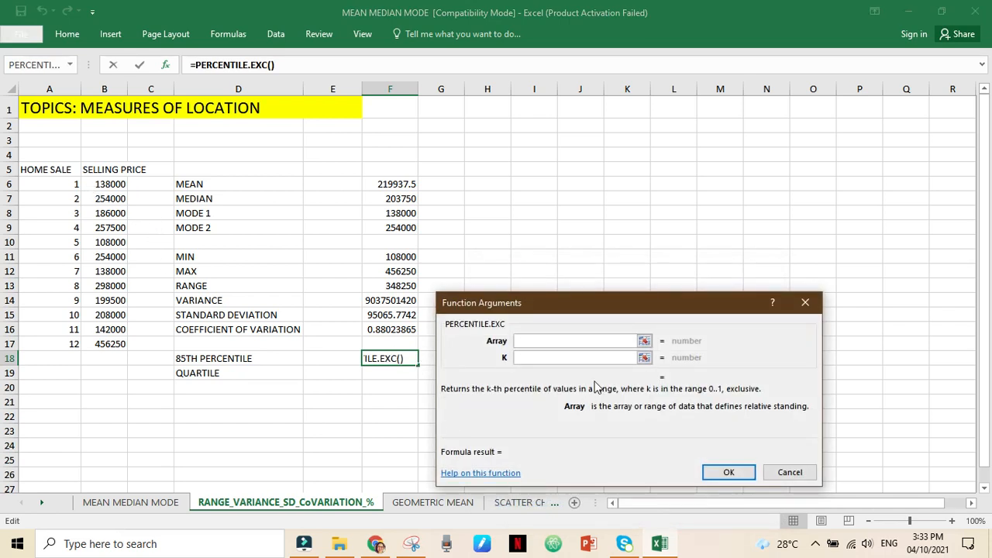
- Complete the 85th percentile formula in F18 with array B6:B17 and a K value of .85
left_click_drag(109, 186, 113, 343)
left_click(536, 358)
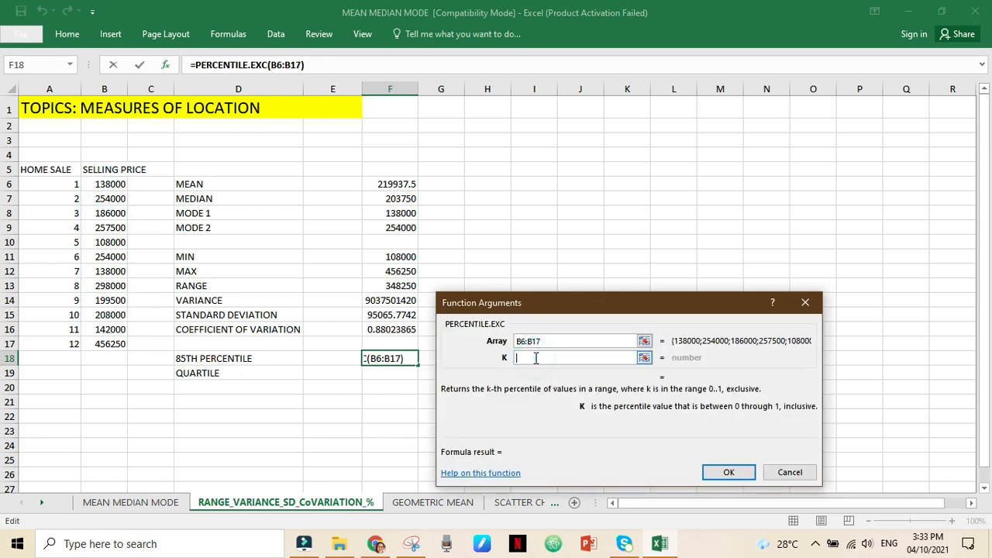
type(".85")
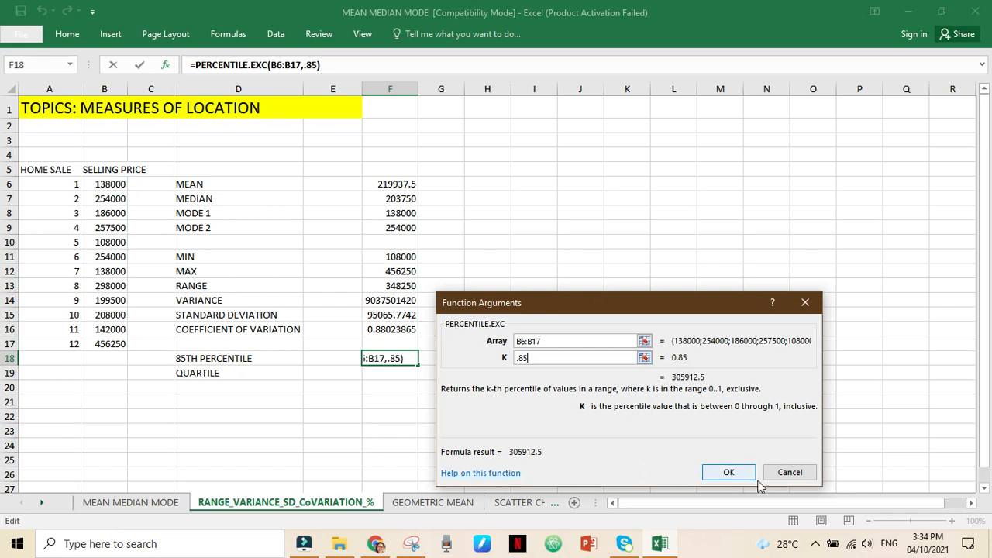
left_click(729, 473)
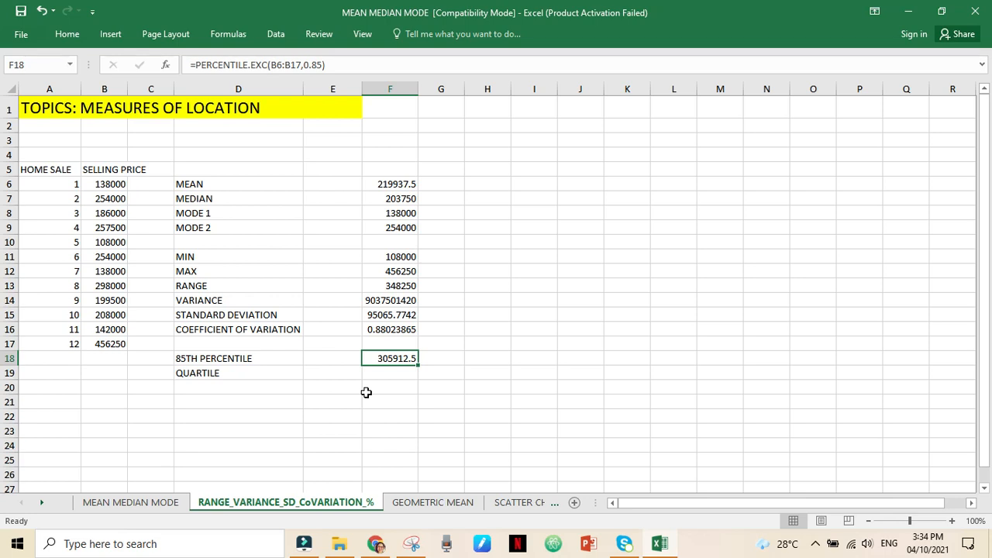
- Search the available functions for "QUARTILE" and insert the QUARTILE.EXC function in cell F19
left_click(408, 377)
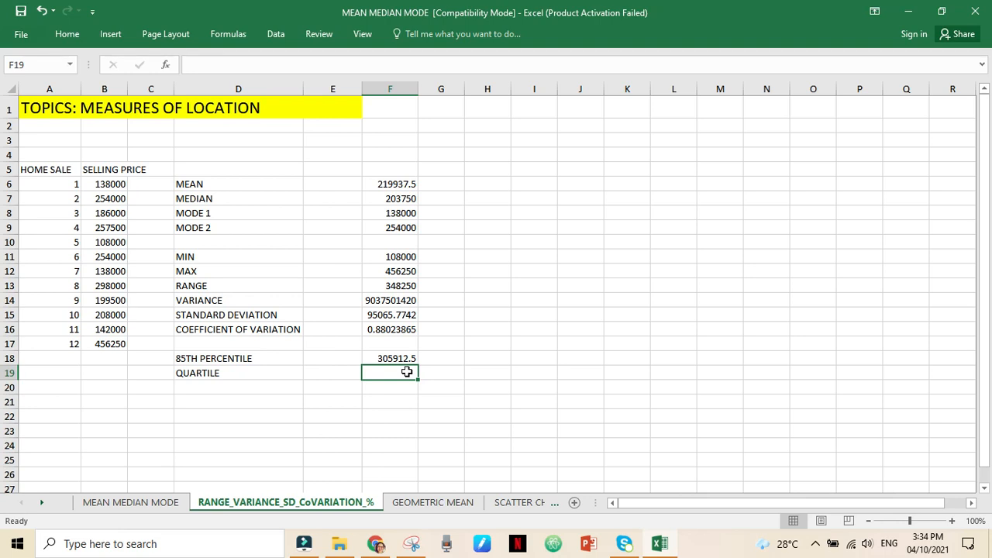
left_click(166, 65)
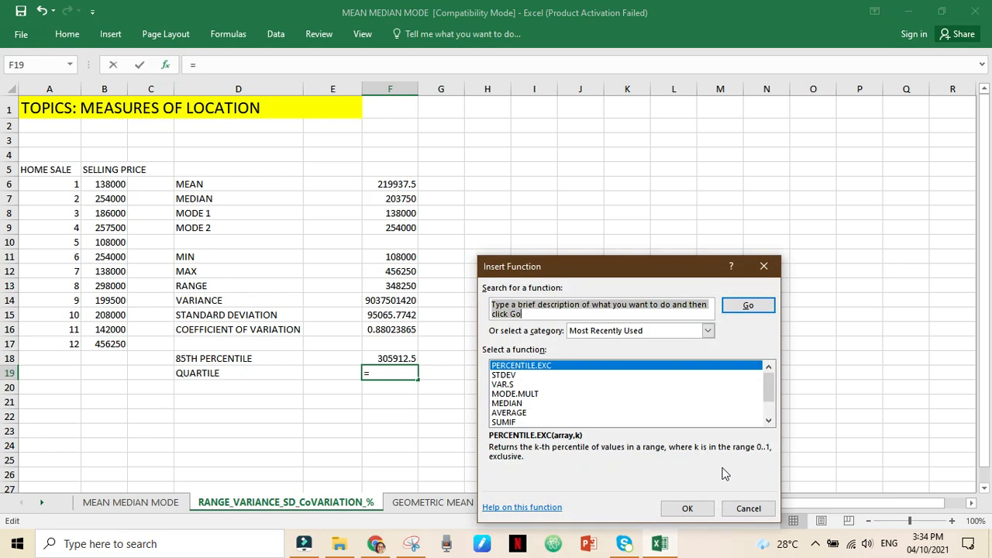
type("QUARTILE")
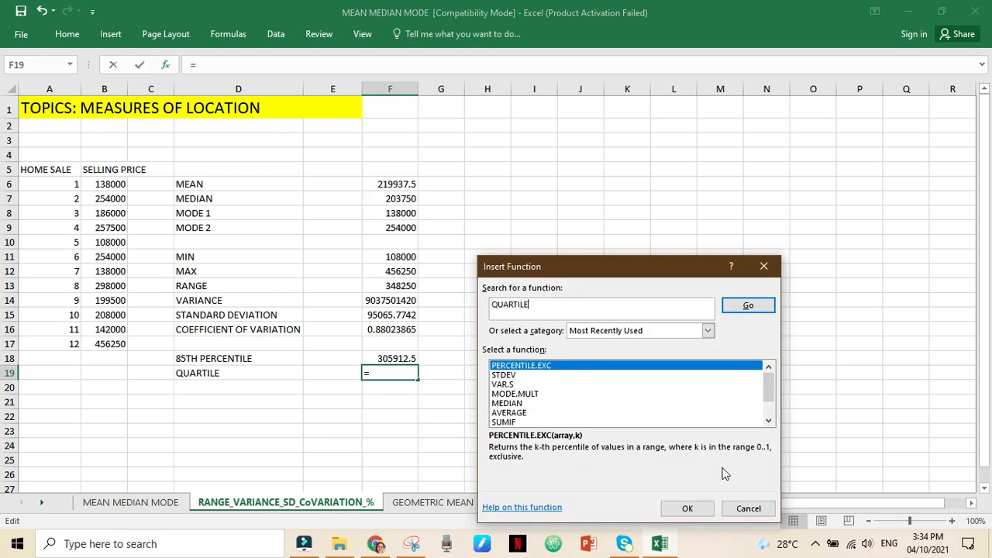
key("Return")
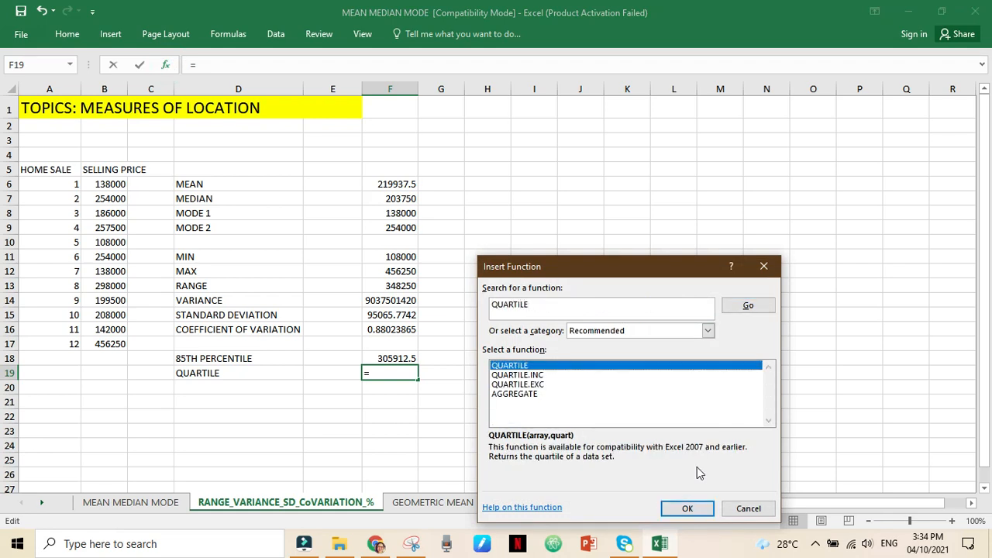
left_click(528, 386)
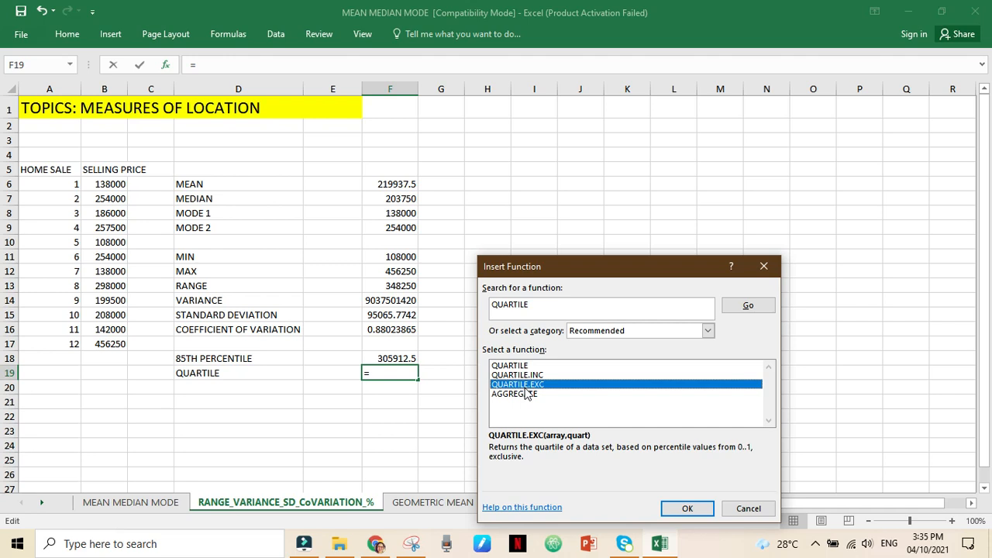
left_click(688, 510)
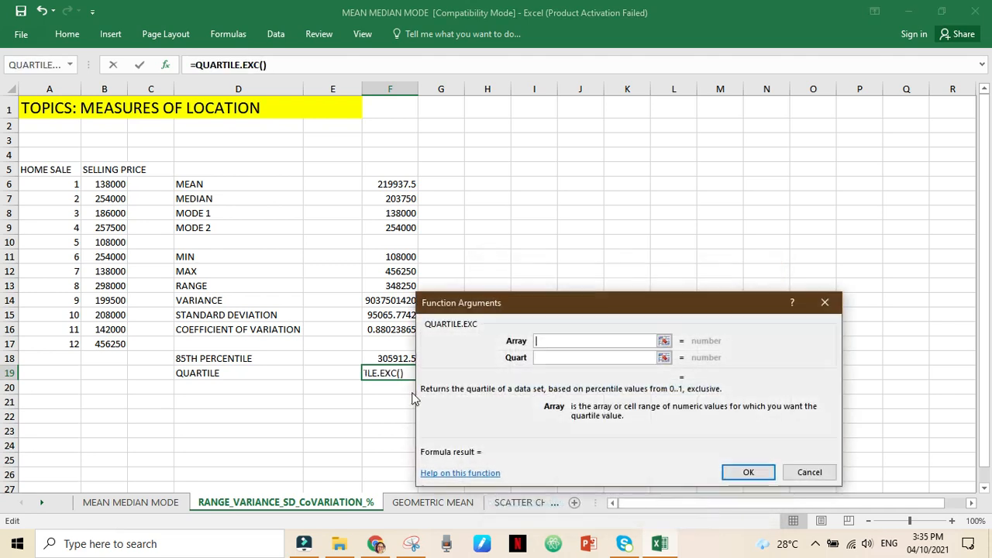
- Complete the quartile formula in F19 with array B6:B17 and quart 1 for the first quartile
left_click(106, 186)
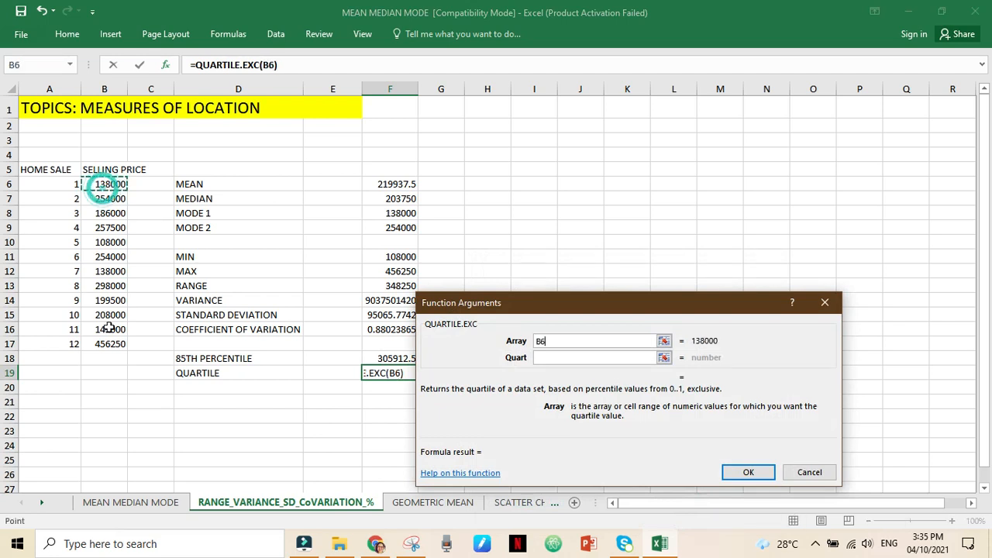
left_click(108, 345, "shift")
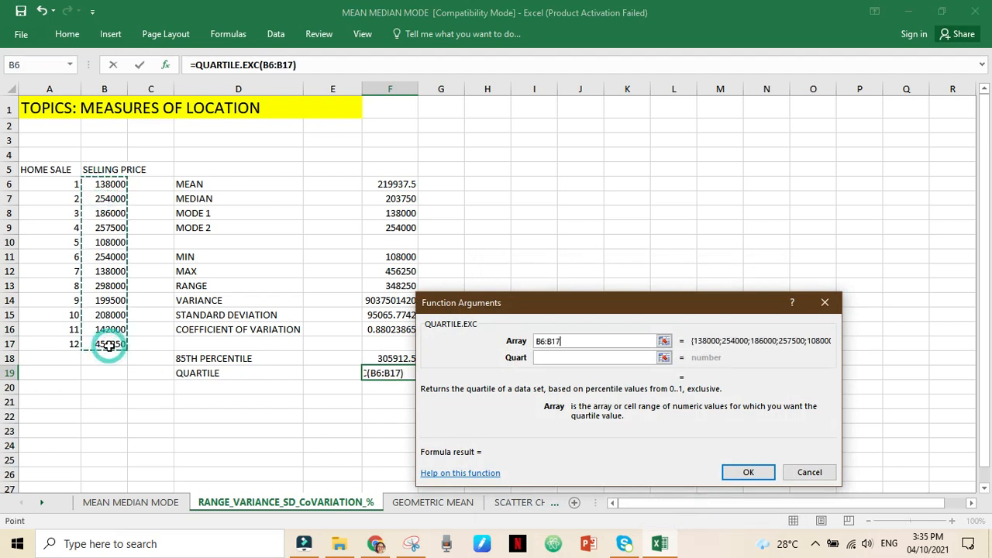
left_click(564, 357)
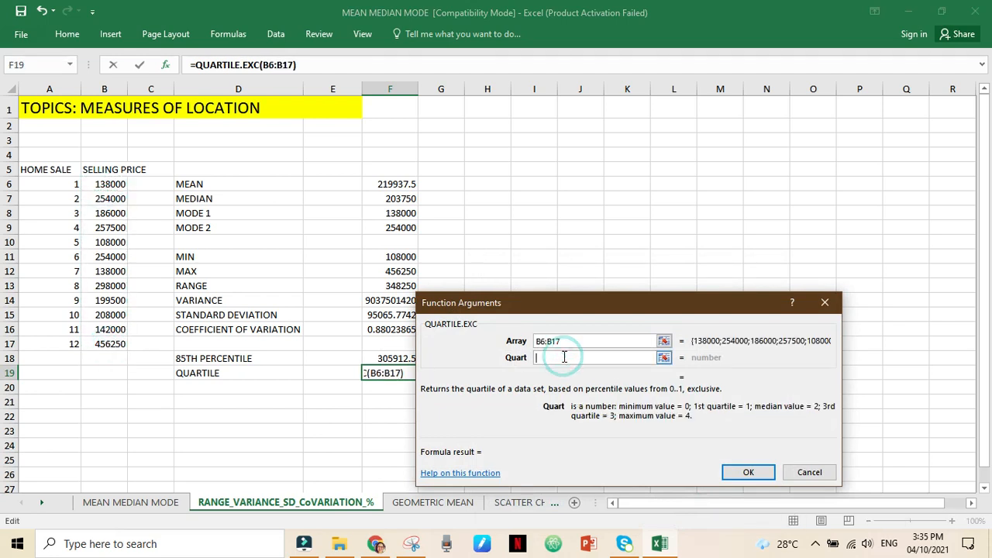
type("1")
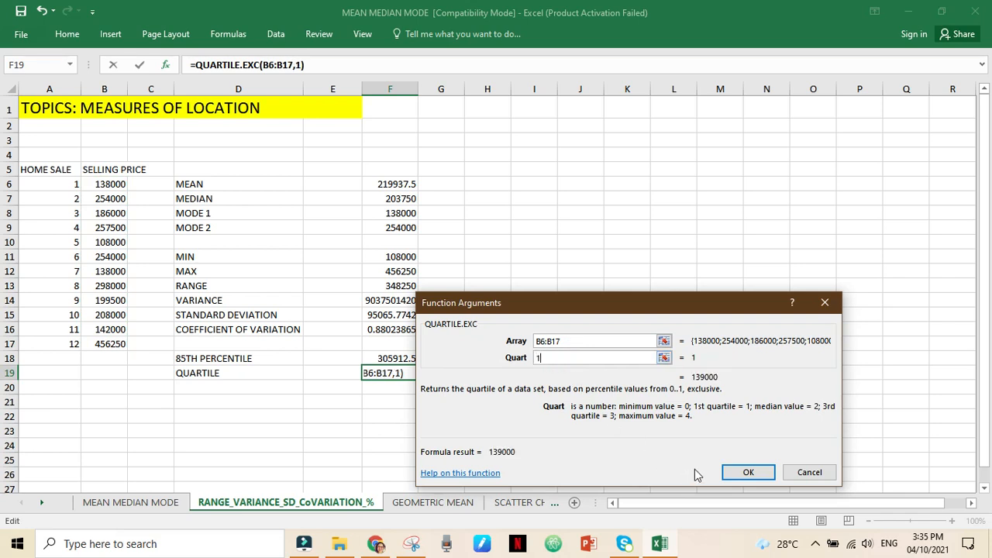
left_click(742, 474)
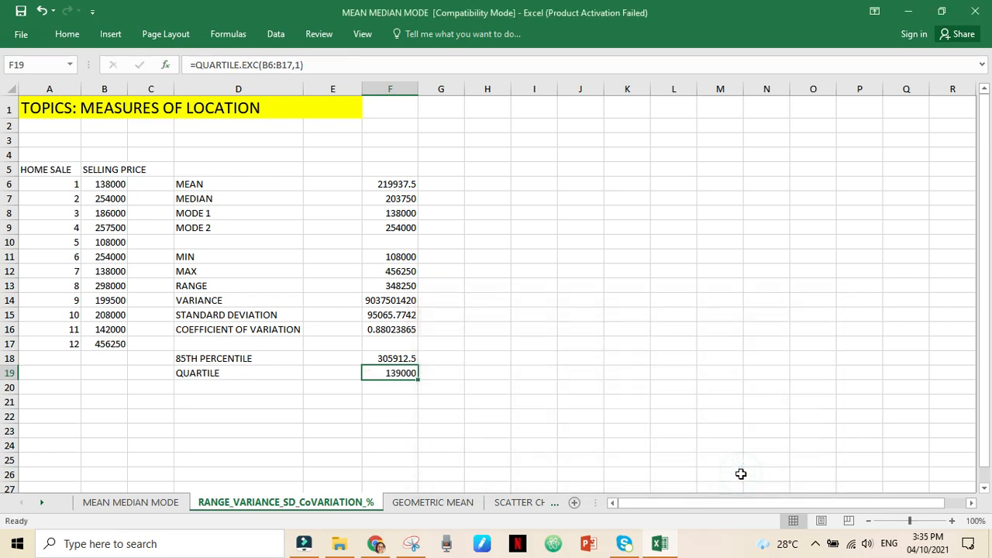
- Change the label in cell D19 to "QUARTILE (1ST QUARTILE)"
left_click(265, 376)
left_click(253, 65)
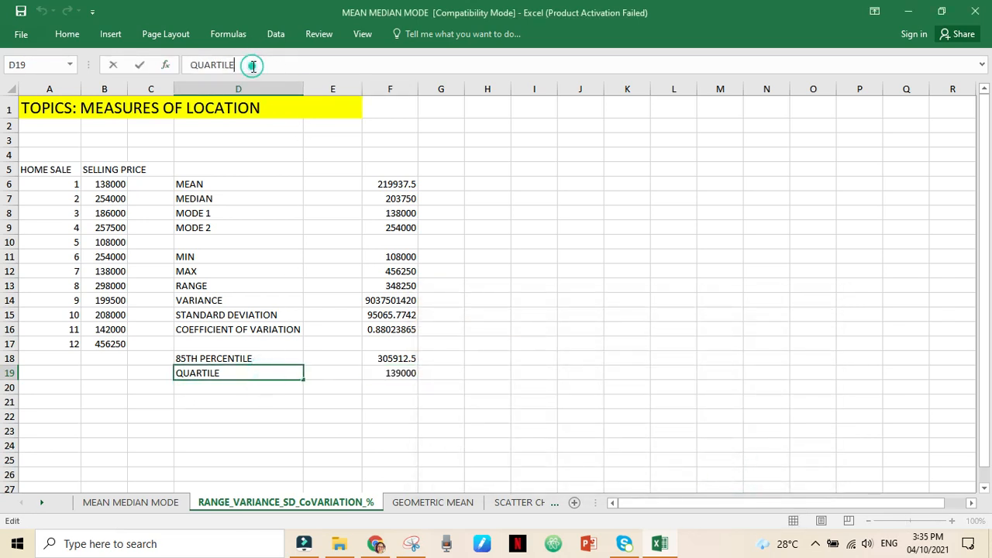
type("(1ST QUARTILE)")
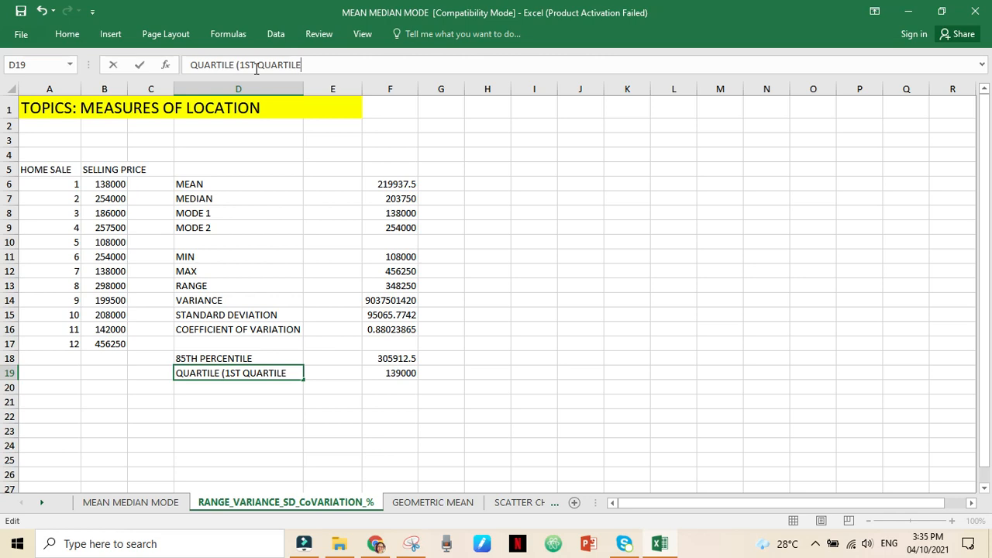
key("Return")
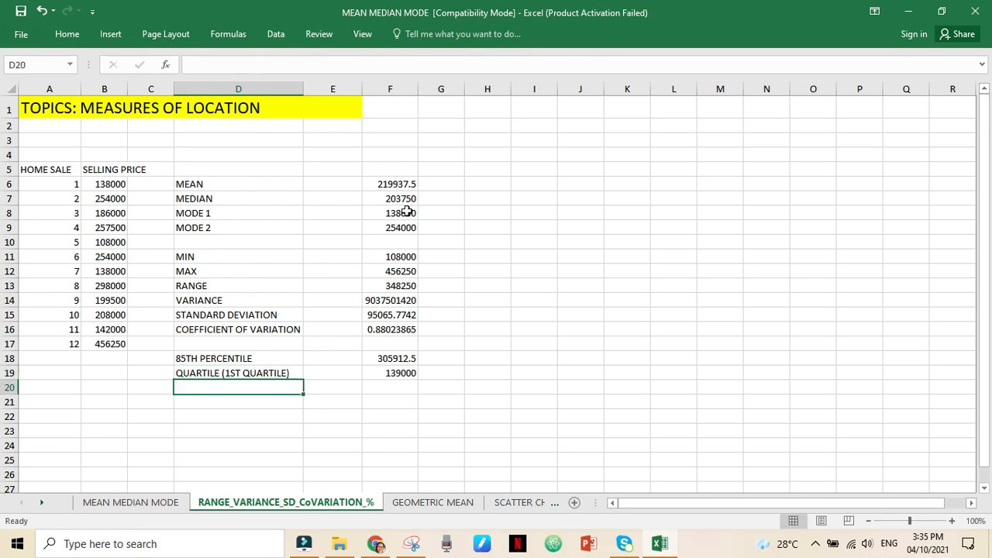
- Insert another QUARTILE.EXC function in cell G19, beside the first quartile result
left_click(453, 374)
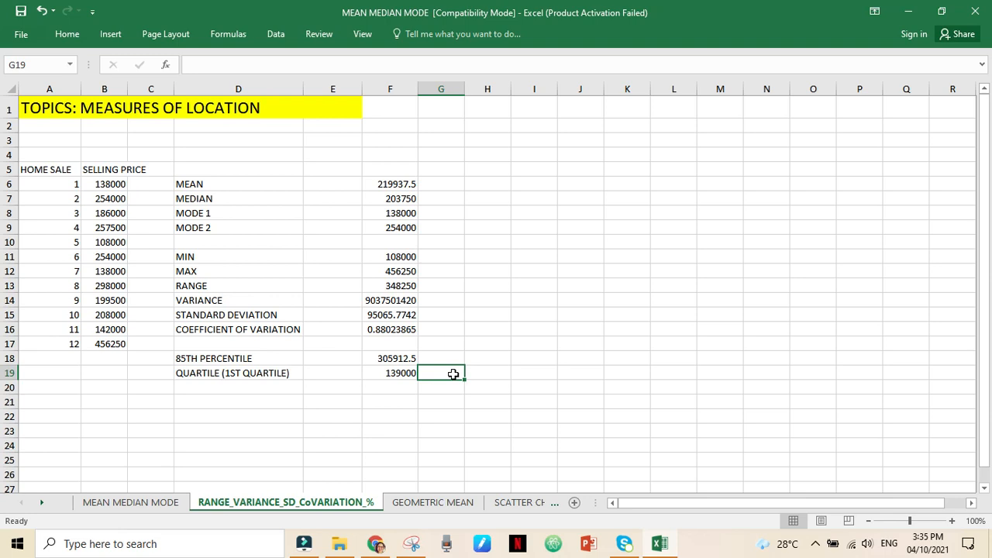
left_click(167, 65)
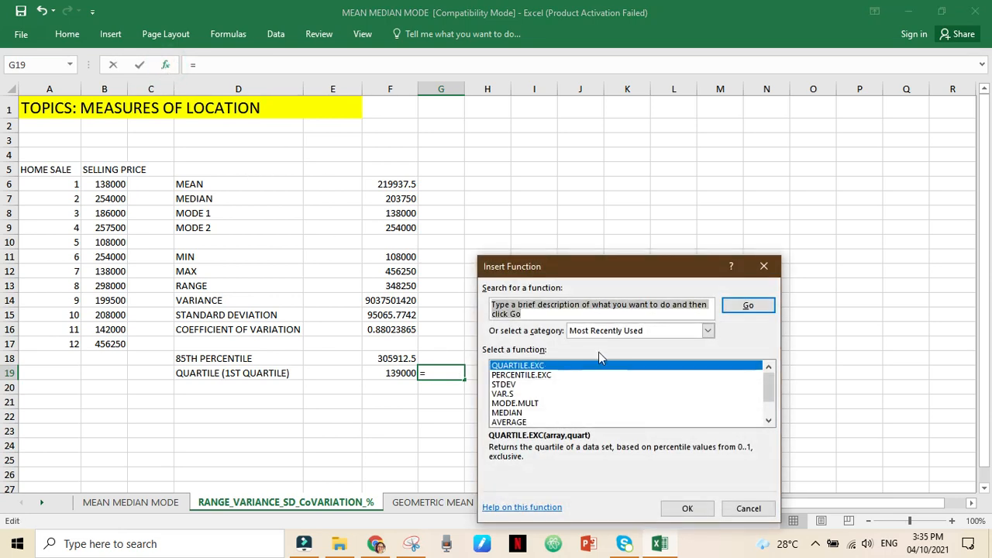
type("QUARTILE")
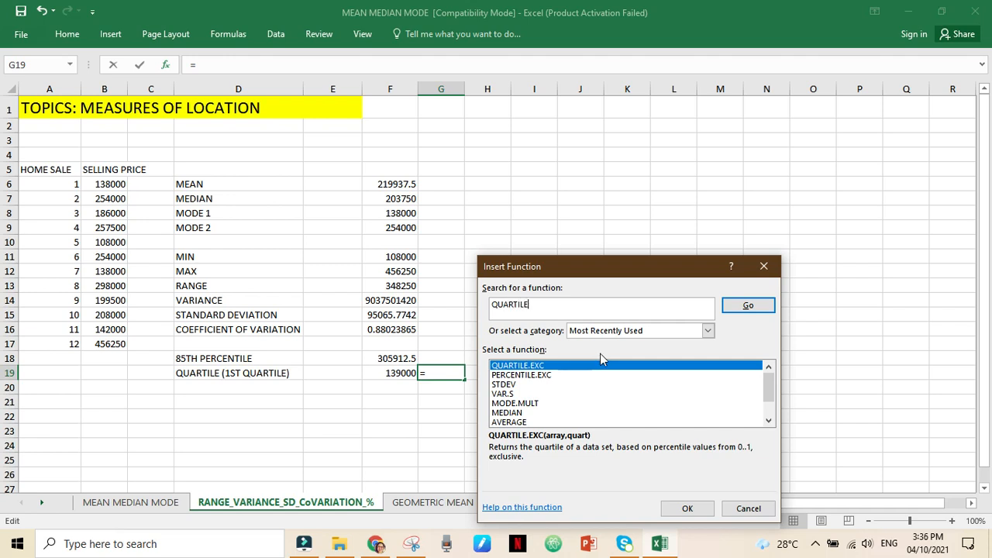
left_click(587, 366)
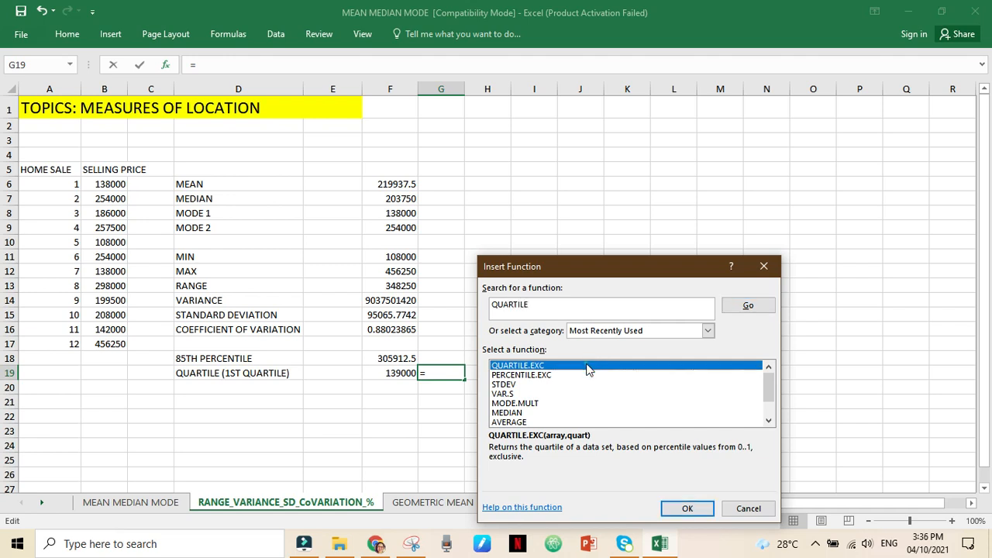
left_click(688, 509)
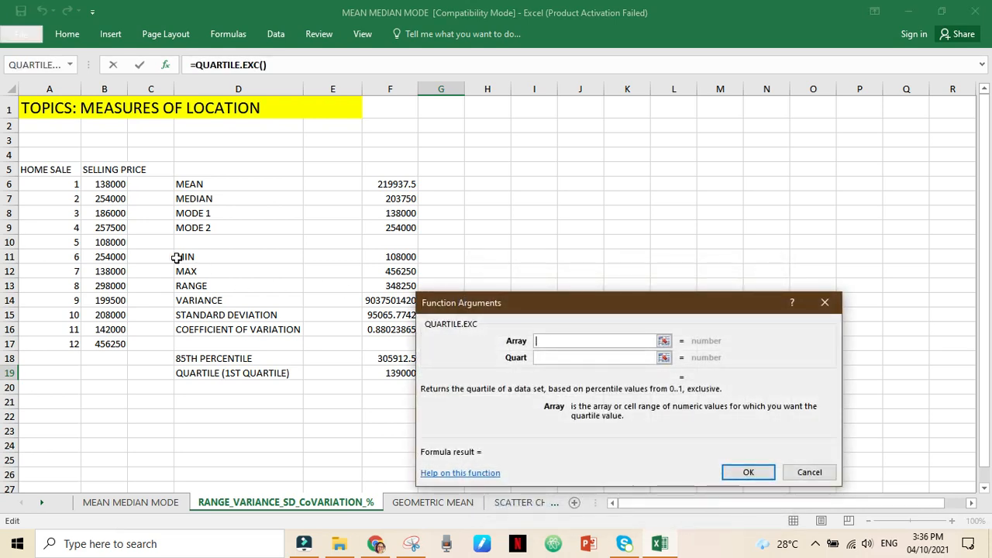
- Complete the formula in G19 with array B6:B17 and quart 3 for the third quartile
left_click_drag(110, 189, 110, 344)
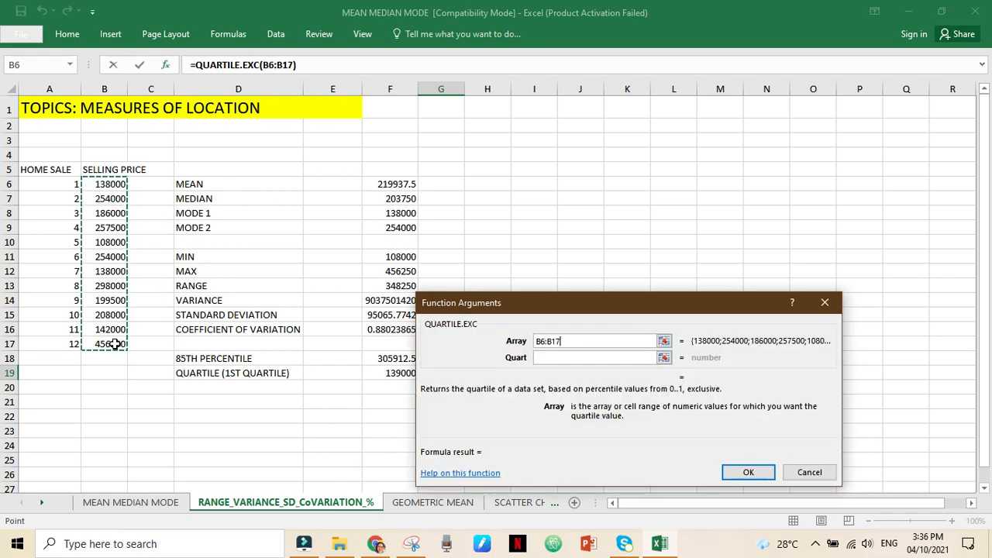
left_click(552, 358)
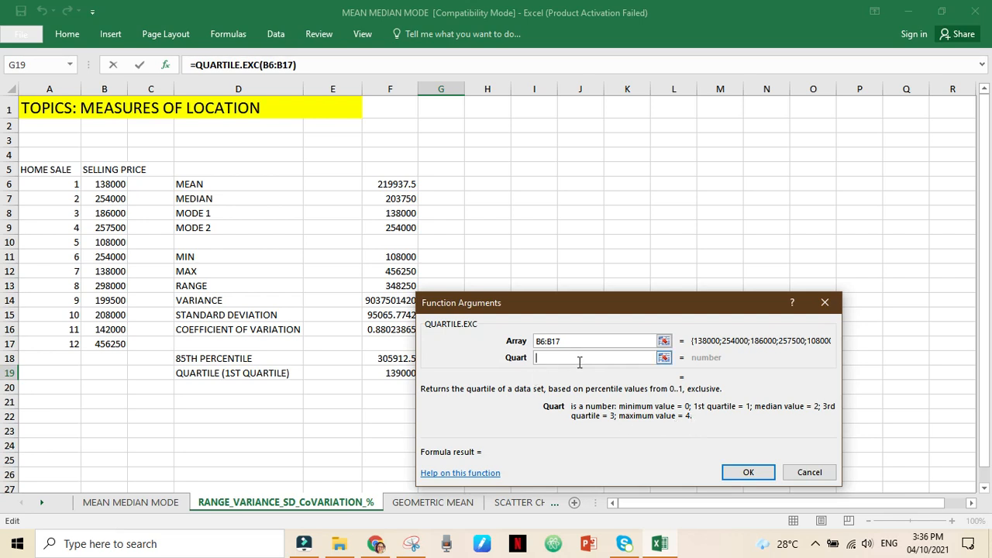
type("3")
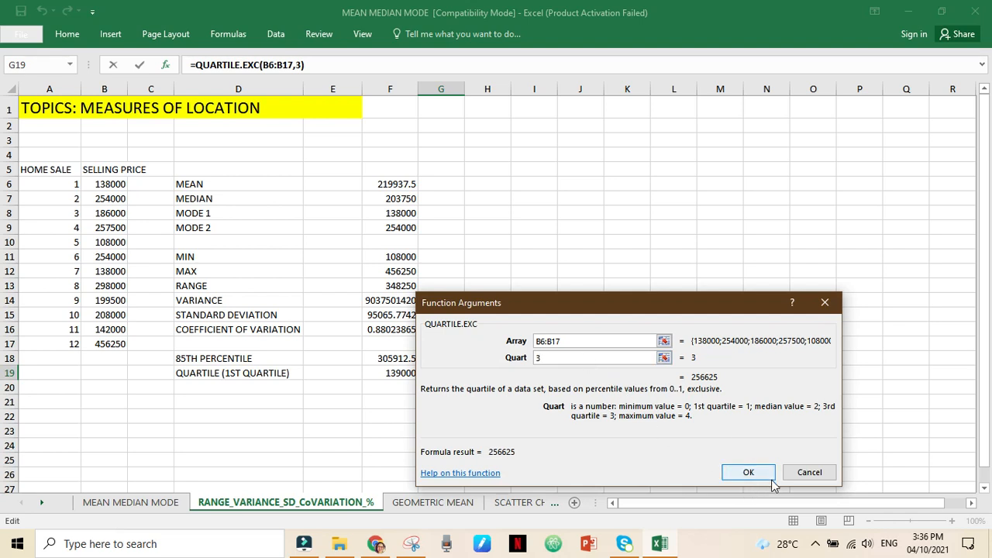
left_click(749, 474)
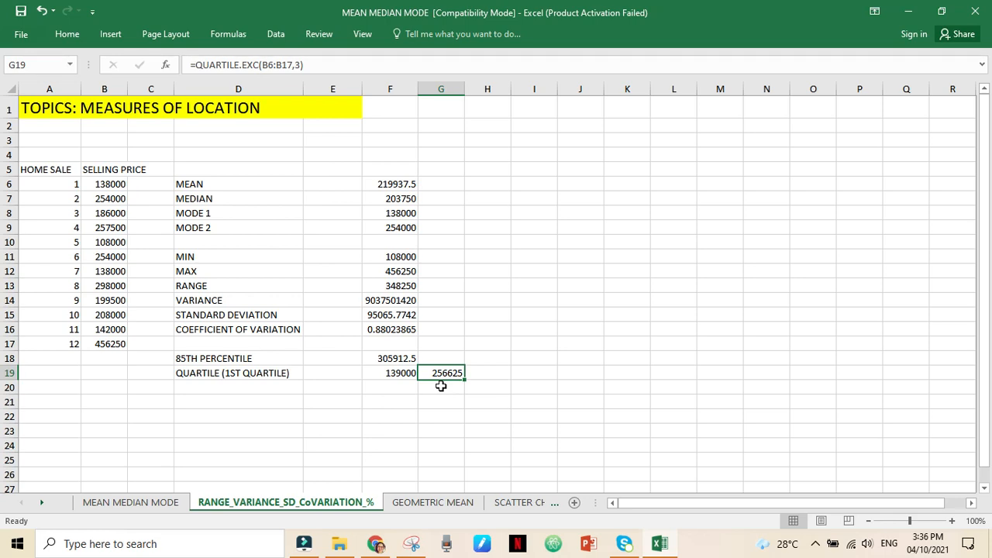
- Enter the label "GEOMETRIC MEAN" in cell D20, below the quartile label
left_click(185, 387)
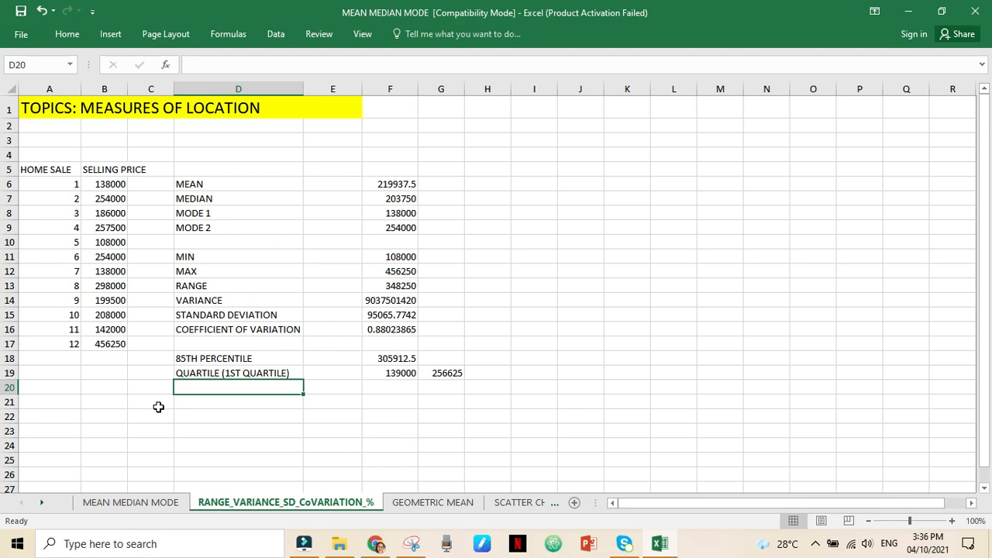
type("GEOMETR")
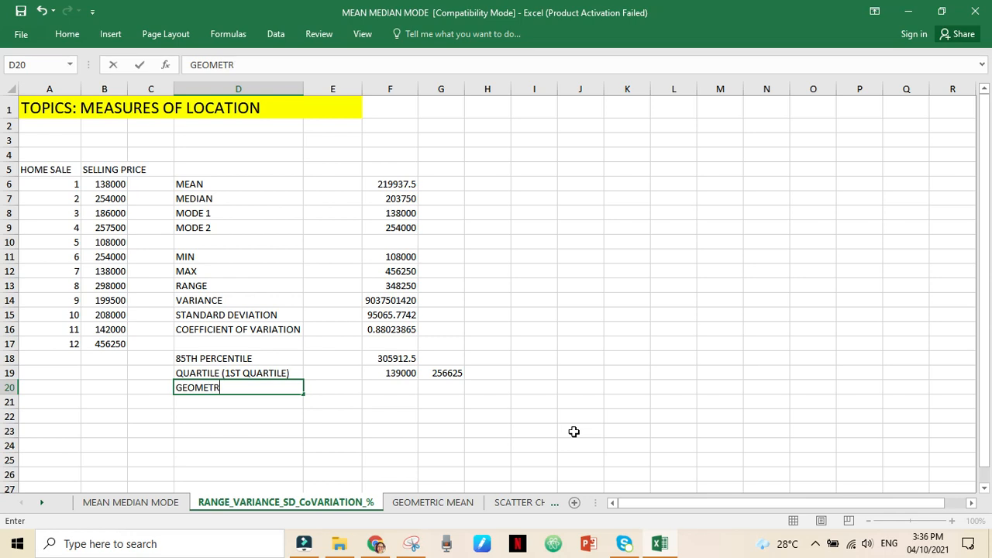
type("IC MEAN")
key("Return")
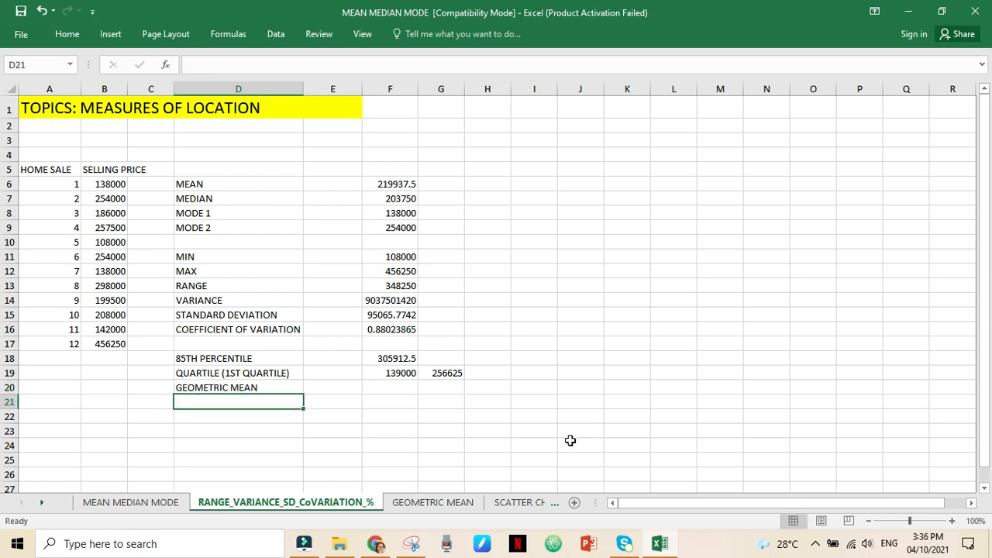
- Search the function library for "GEOMETRIC MEAN" and insert the GEOMEAN function in cell F20
left_click(404, 390)
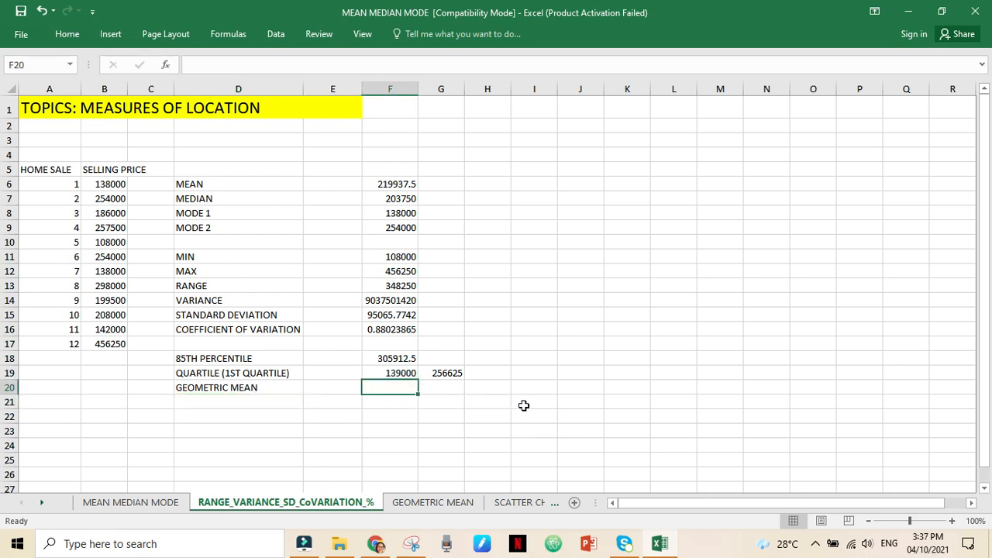
left_click(165, 65)
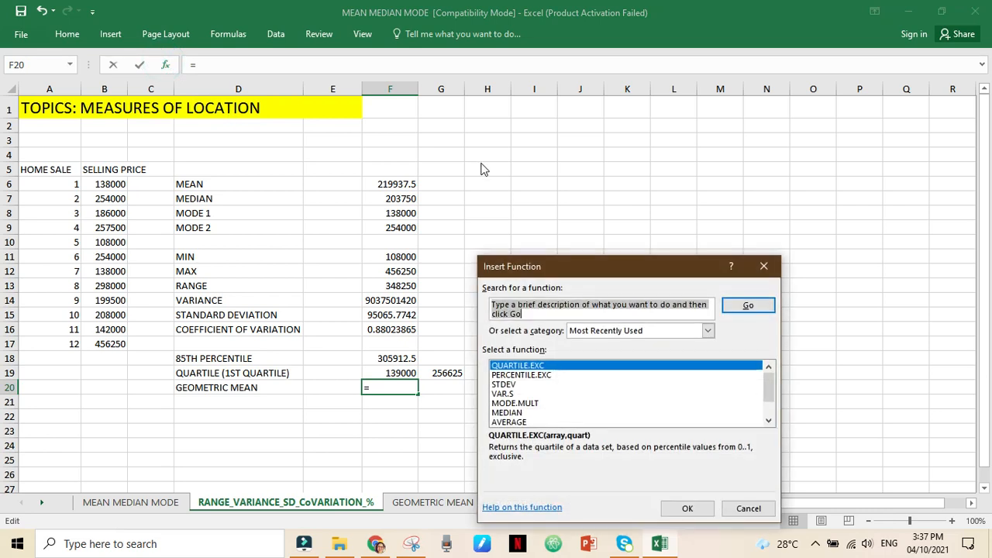
type("GEO")
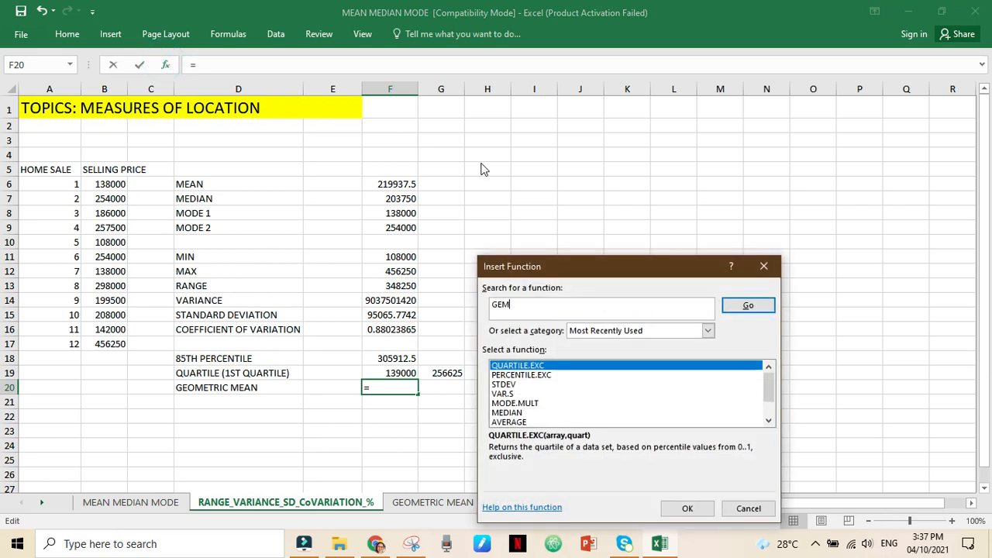
type("METIRC")
key("BackSpace")
key("BackSpace")
key("BackSpace")
type("RIC")
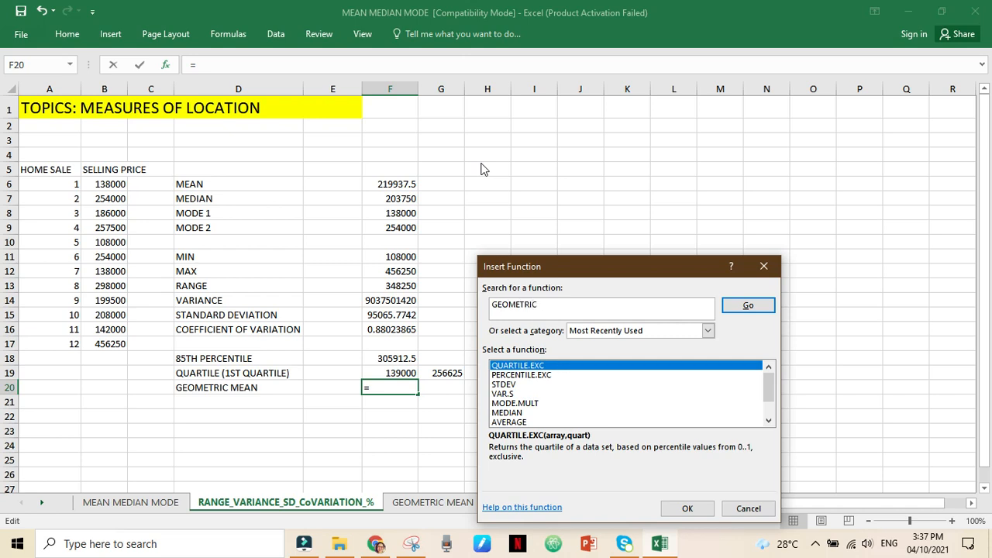
type(" MEAN")
key("Return")
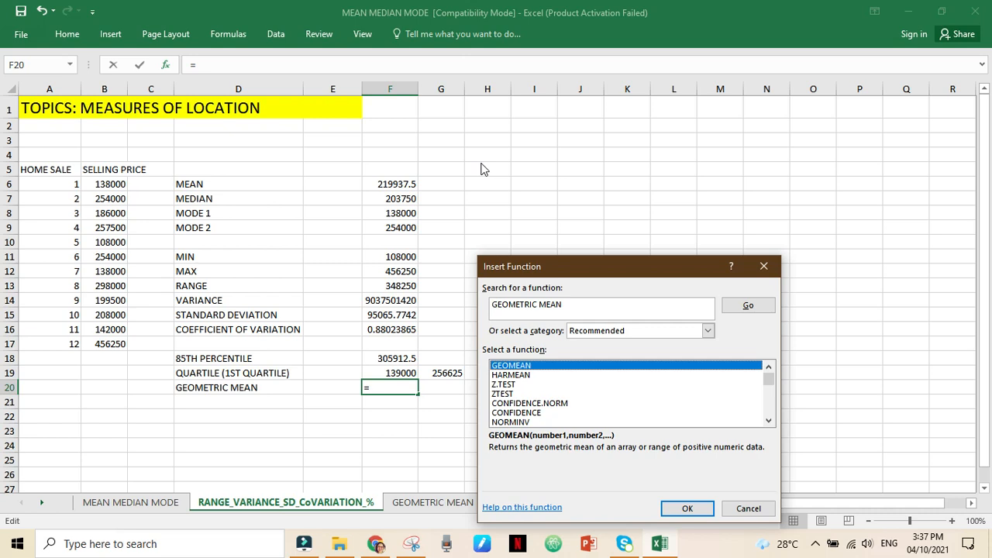
left_click(511, 366)
left_click(688, 509)
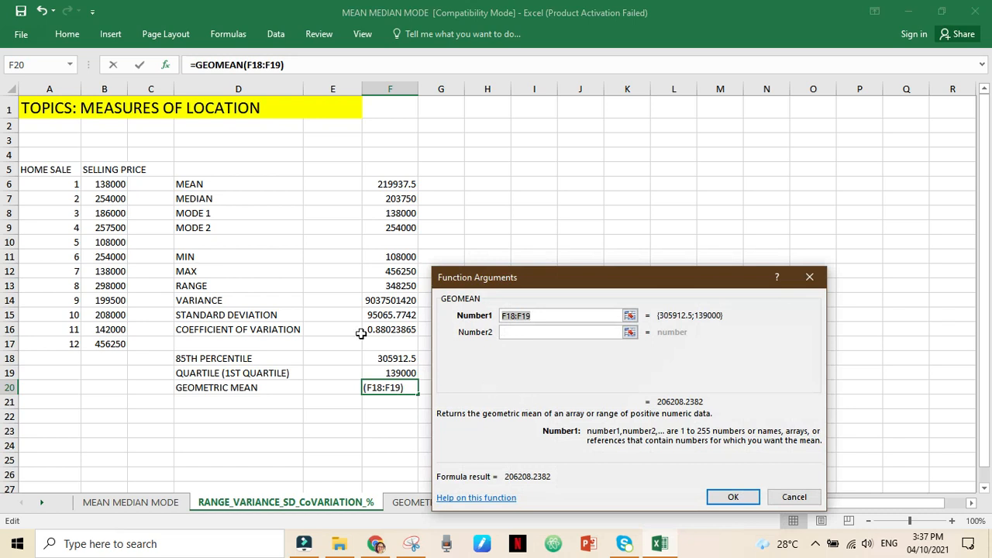
- Complete the GEOMEAN formula in F20 with the selling prices B6:B17 as its Number1 argument
left_click_drag(117, 186, 116, 341)
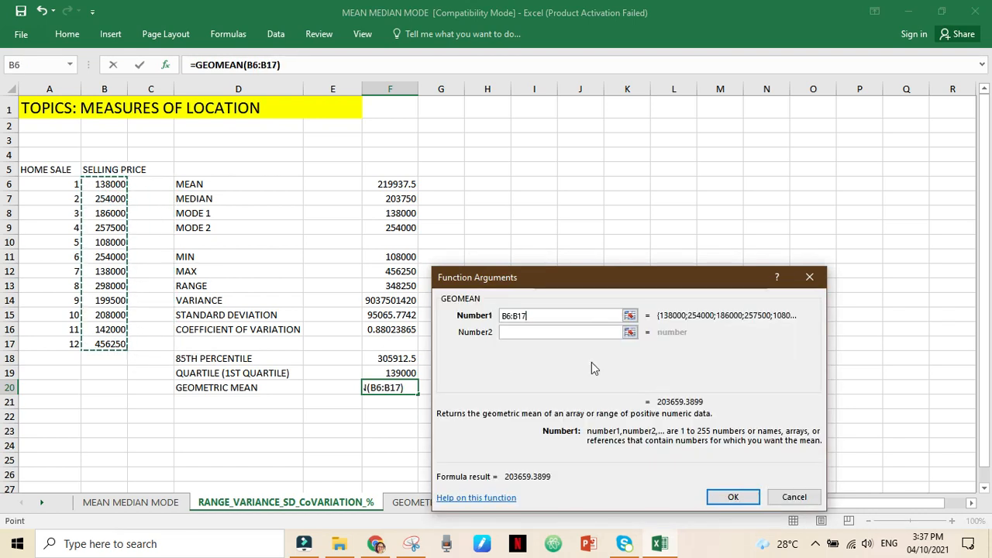
left_click(749, 503)
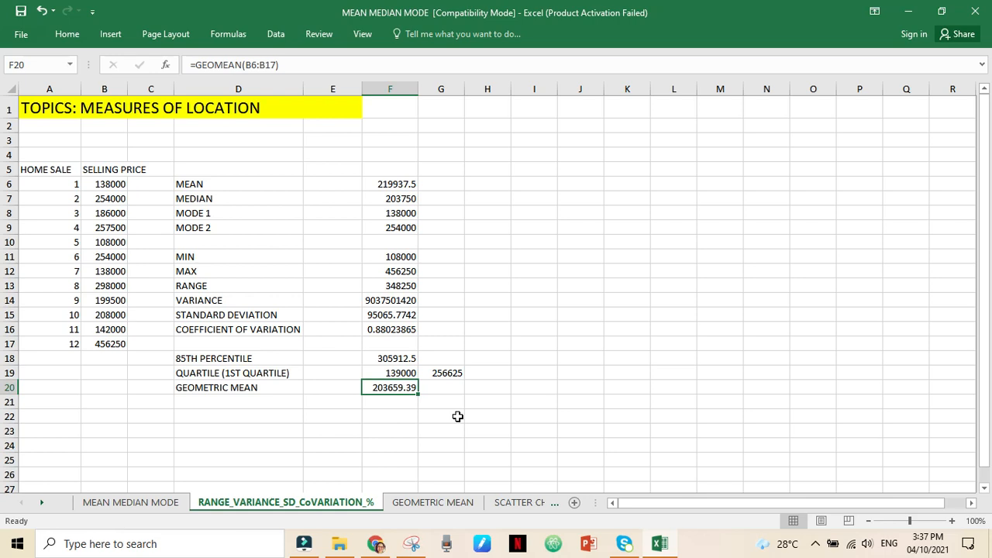
left_click(546, 414)
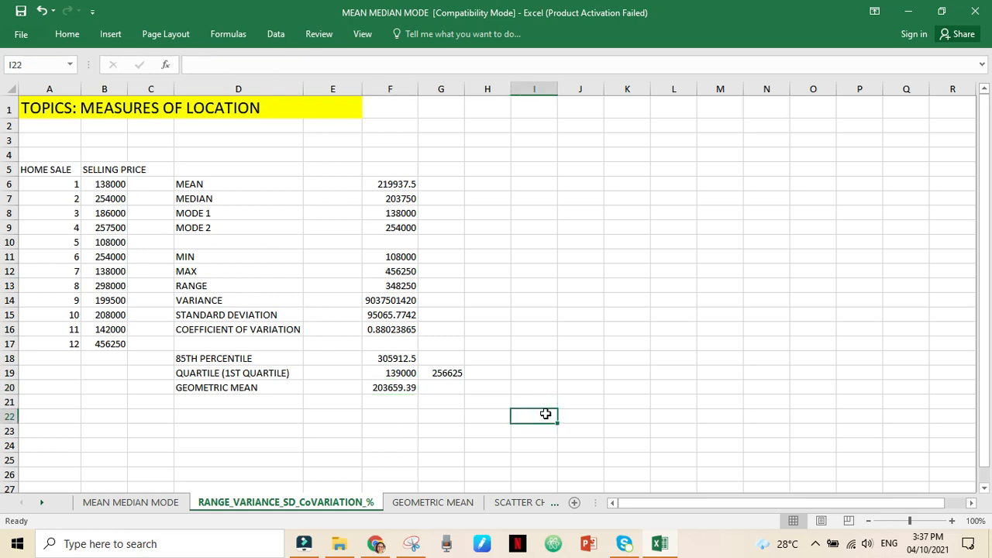